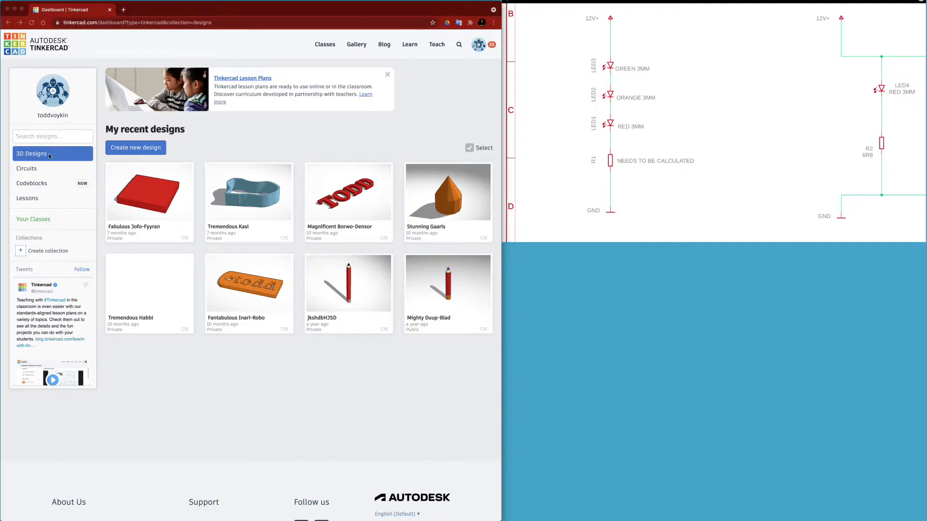
Create a new circuit design and list all available components instead of only the basic ones.
click(28, 170)
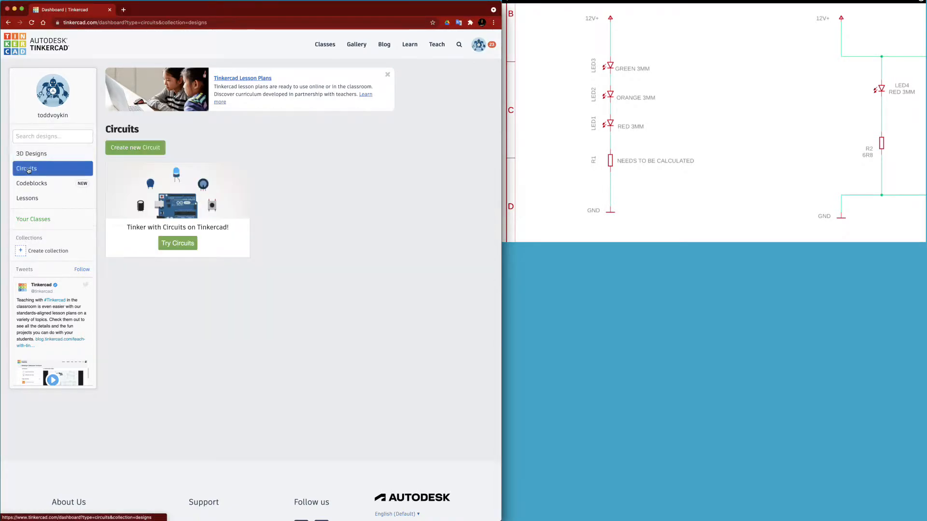
click(138, 149)
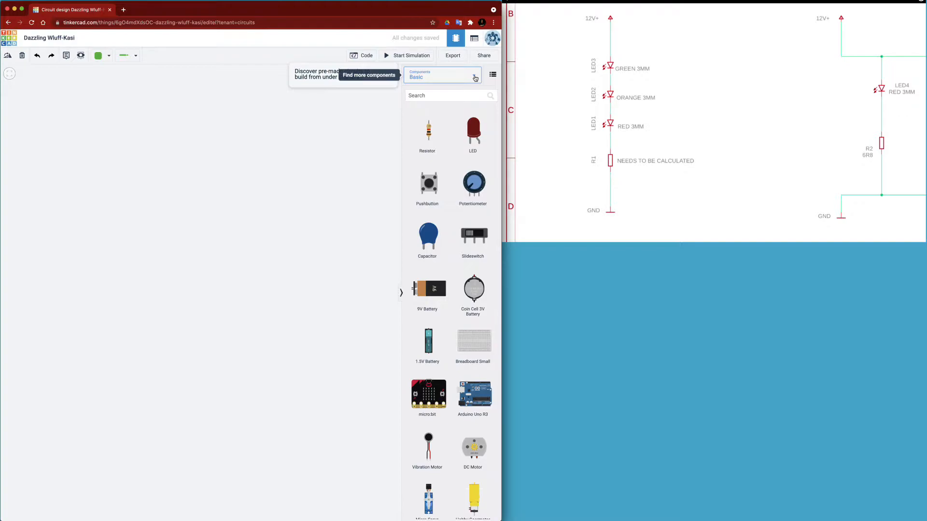
click(475, 78)
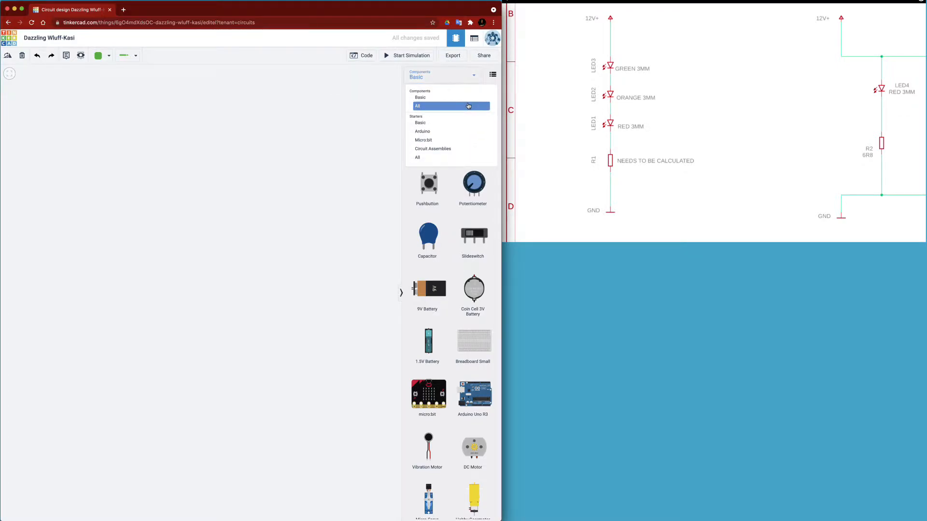
click(467, 106)
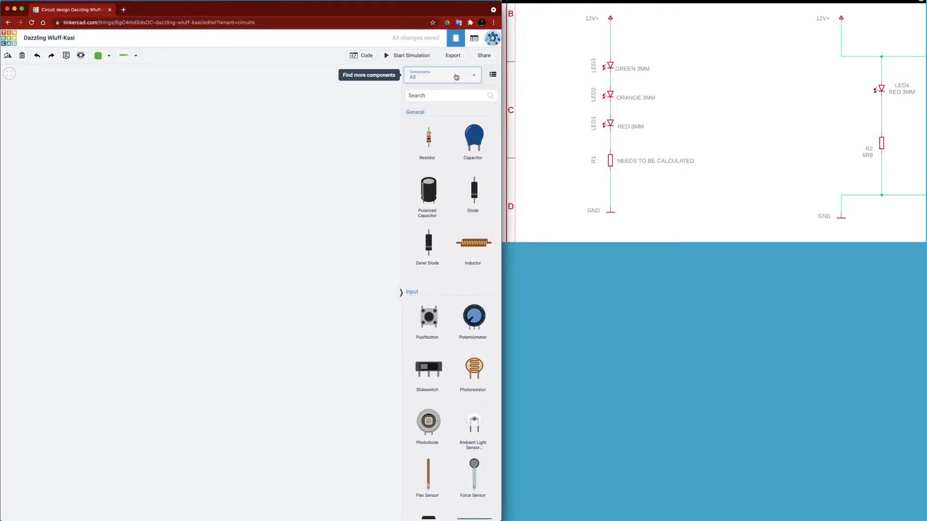
click(455, 76)
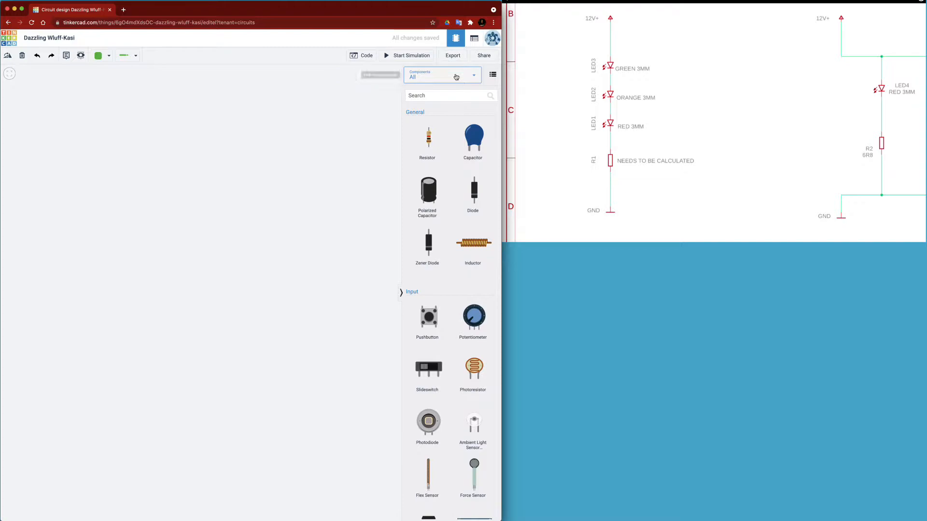
click(456, 77)
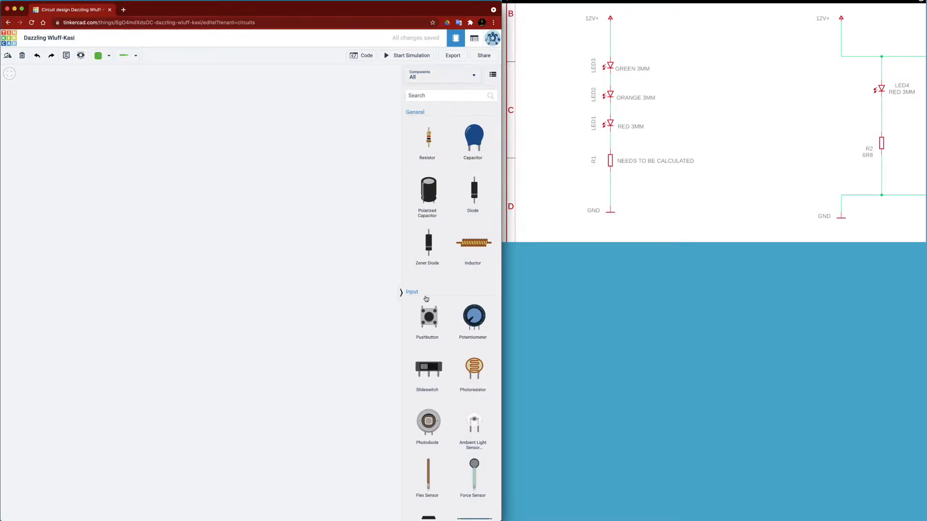
Place one full-size breadboard horizontally in the middle of the workspace.
scroll(451, 309, down, 6)
scroll(426, 299, down, 15)
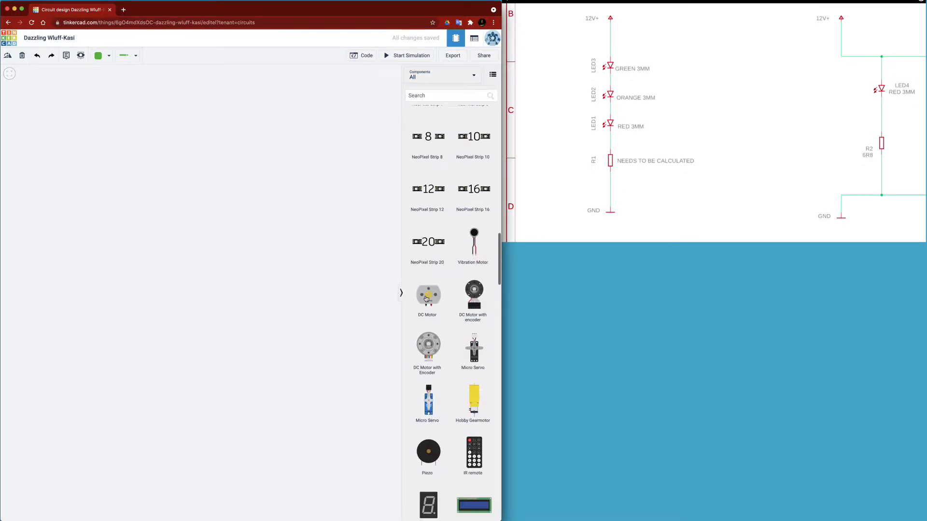
scroll(426, 299, down, 1)
click(441, 403)
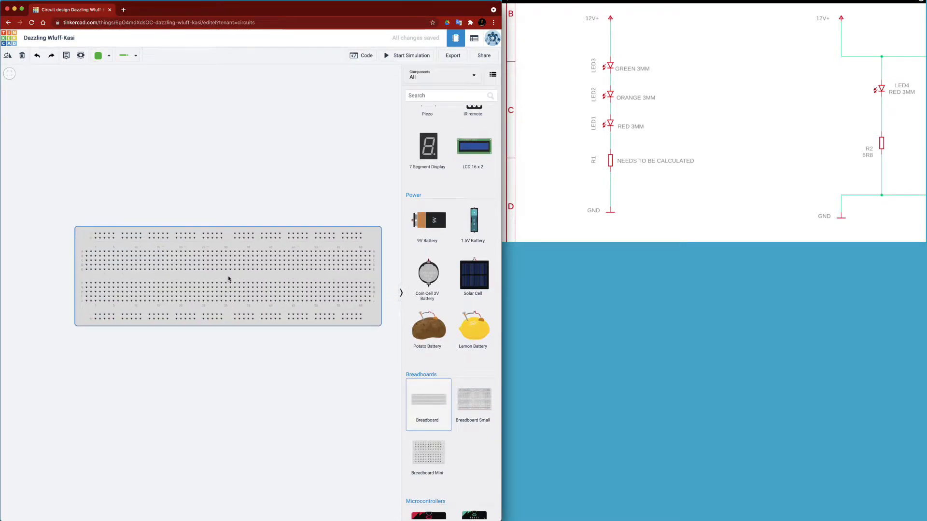
click(217, 274)
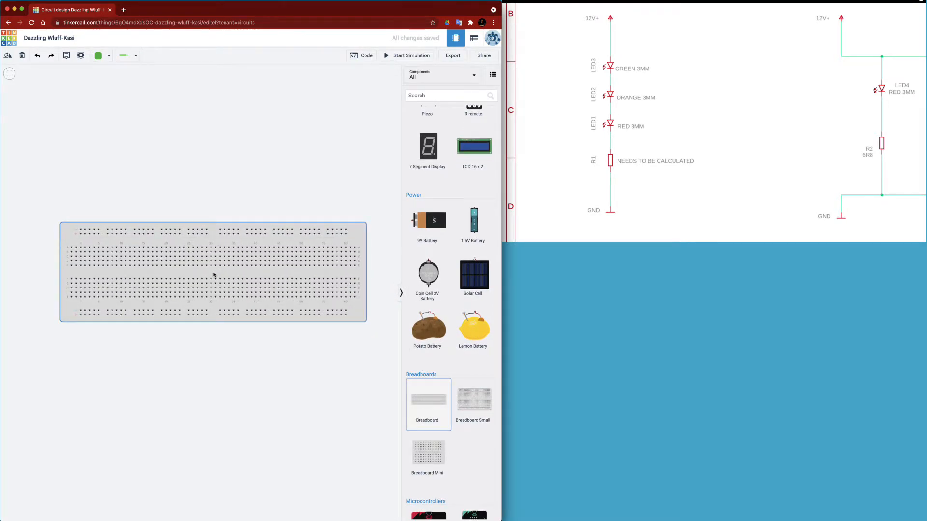
click(230, 362)
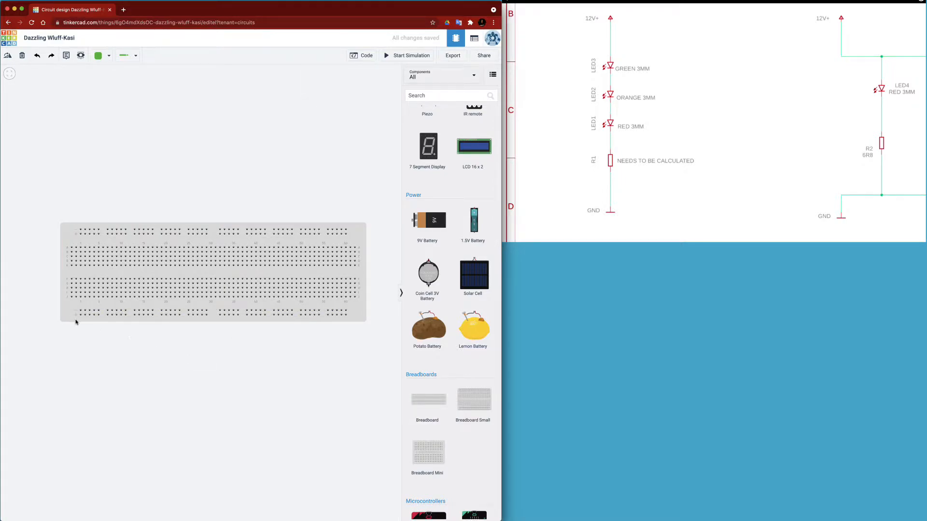
Lay a black wire along the left half of the breadboard's lower negative rail and another along the upper negative rail.
scroll(77, 317, up, 3)
scroll(77, 318, up, 3)
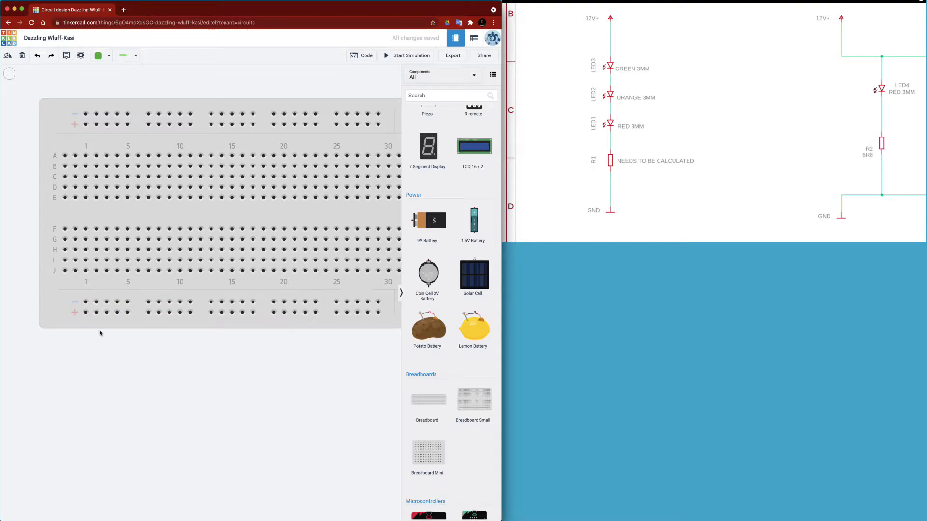
click(98, 56)
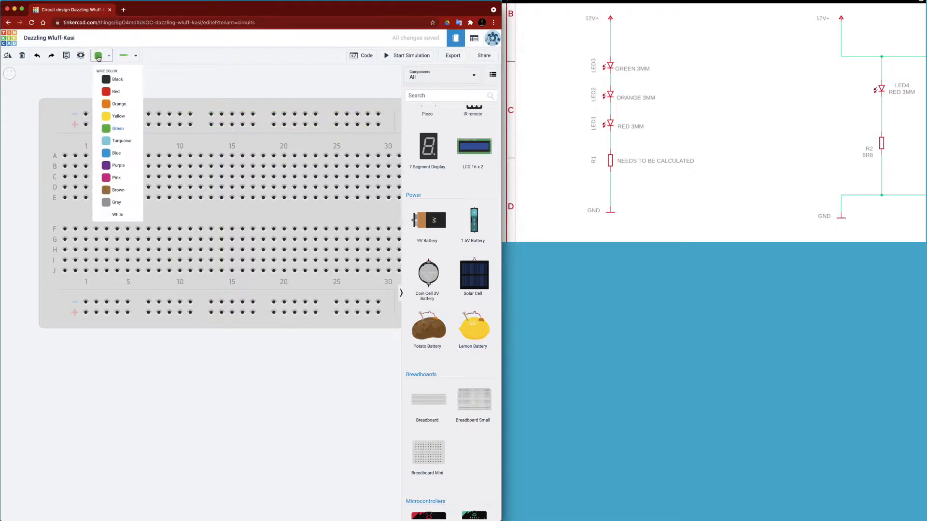
click(116, 80)
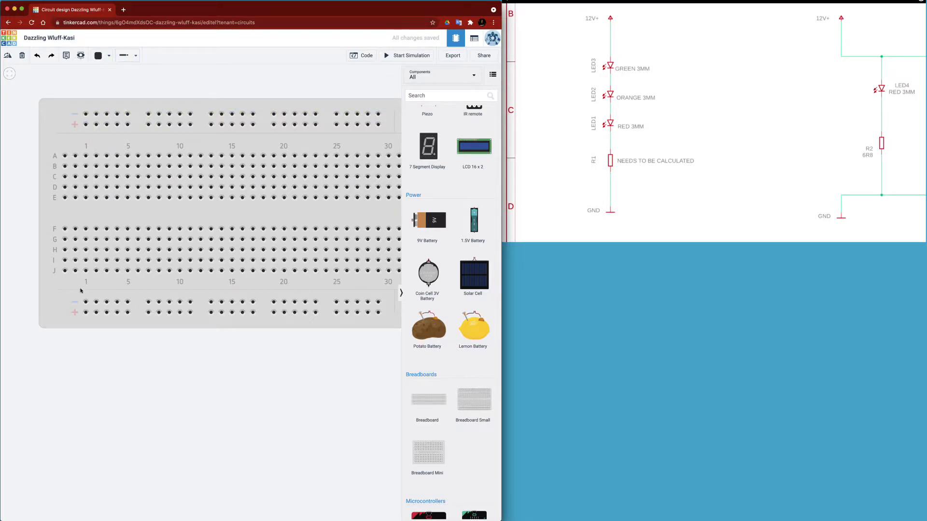
click(86, 302)
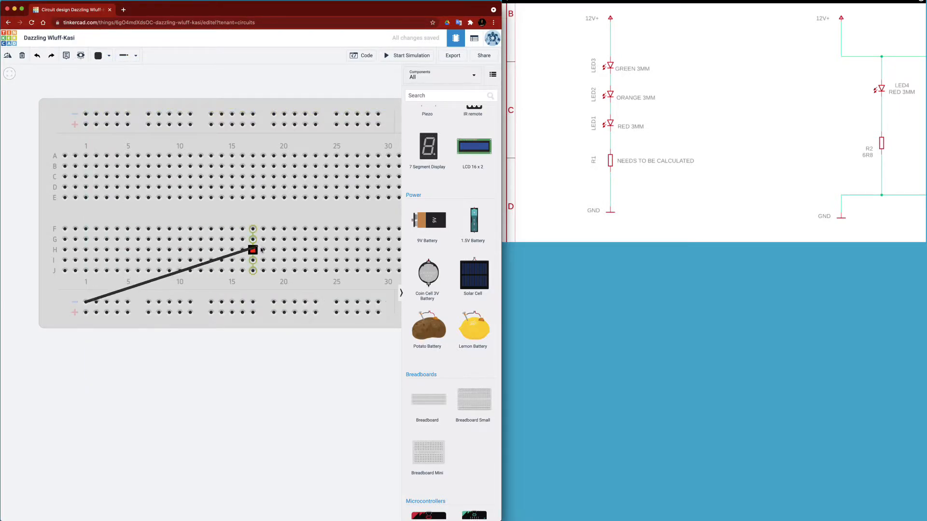
click(379, 302)
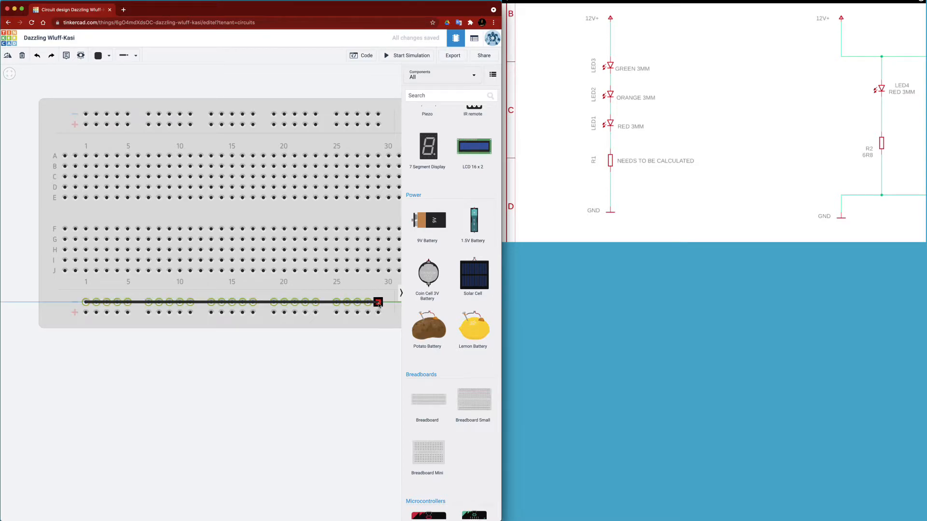
click(330, 360)
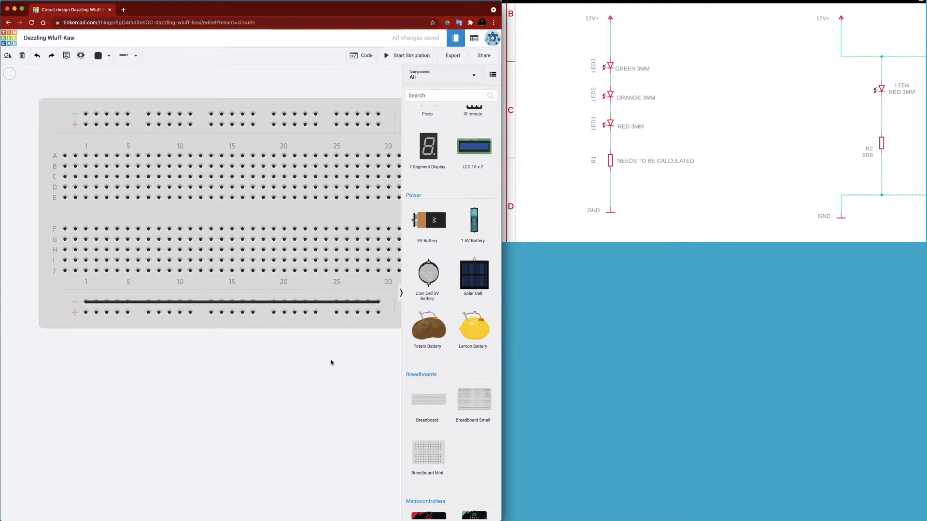
click(86, 114)
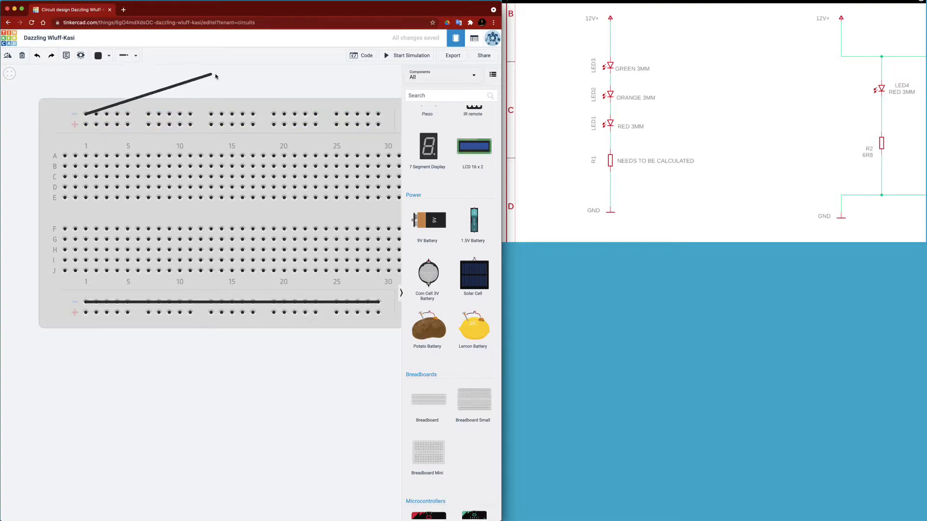
click(378, 114)
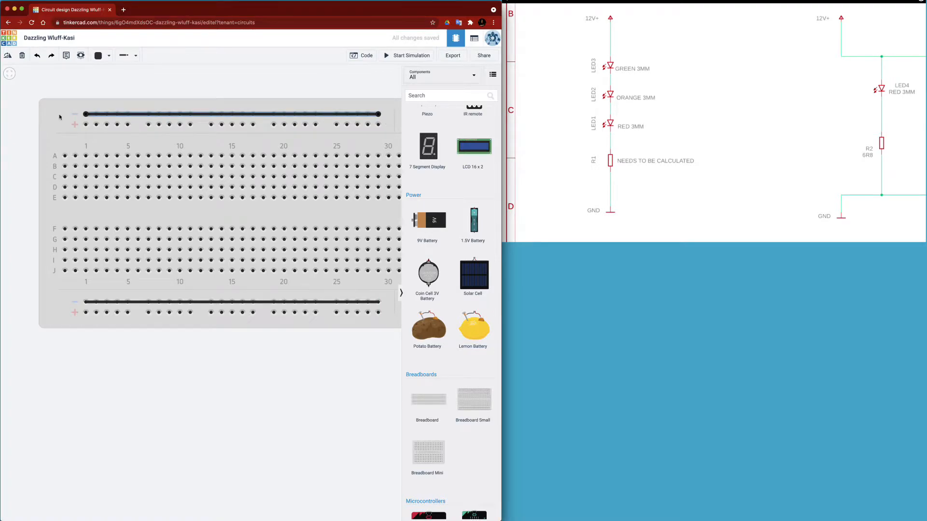
click(112, 393)
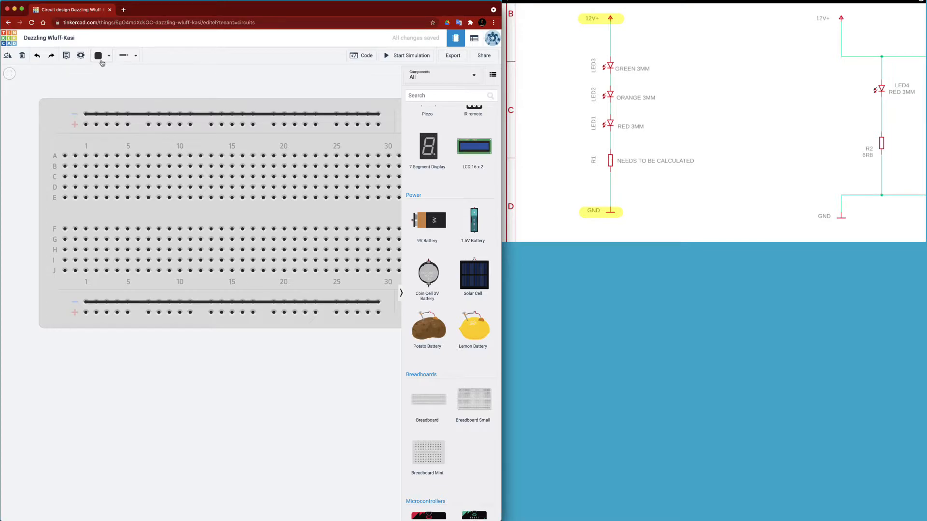
Lay red wires along the left half of the upper and lower positive rails, from the first to the last hole.
click(102, 57)
click(115, 91)
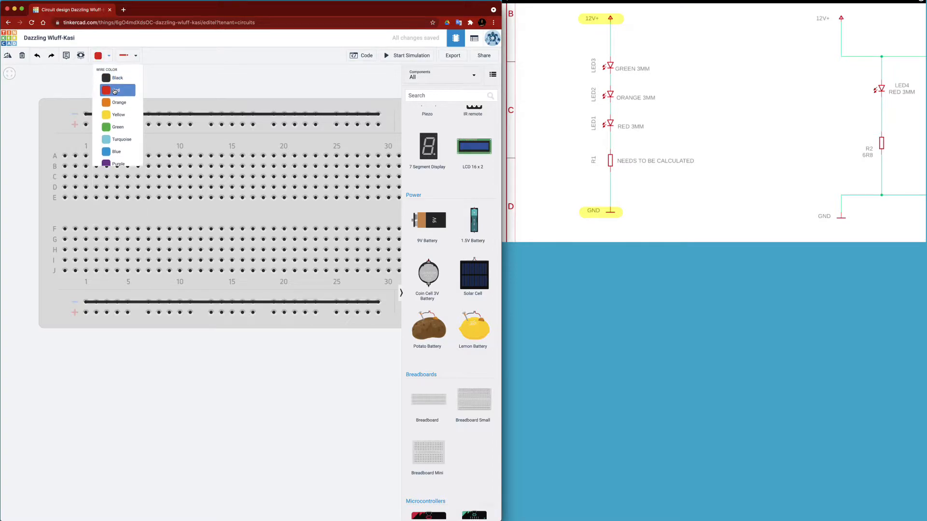
click(86, 125)
click(378, 125)
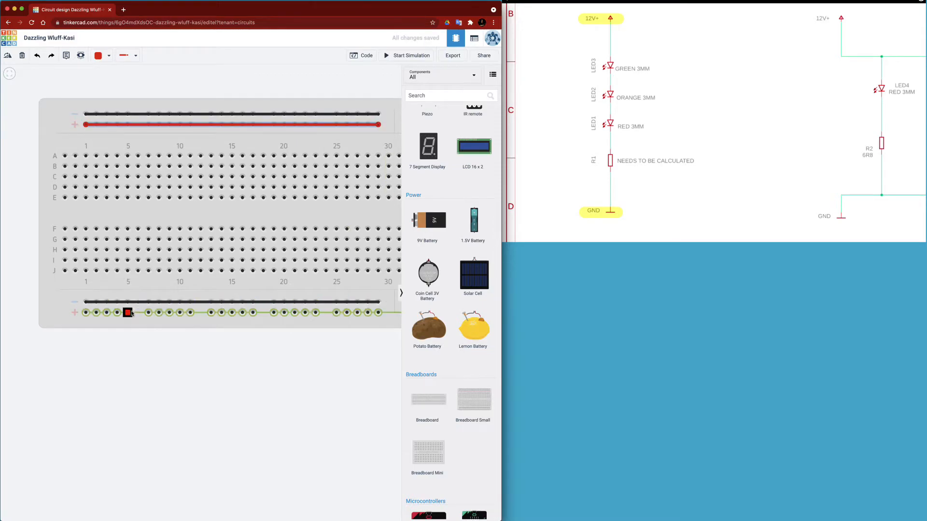
click(86, 313)
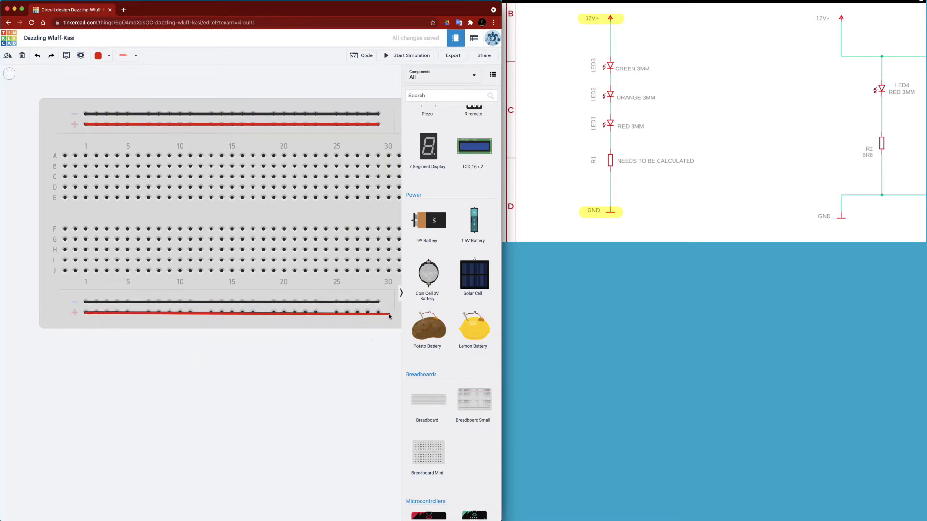
click(380, 314)
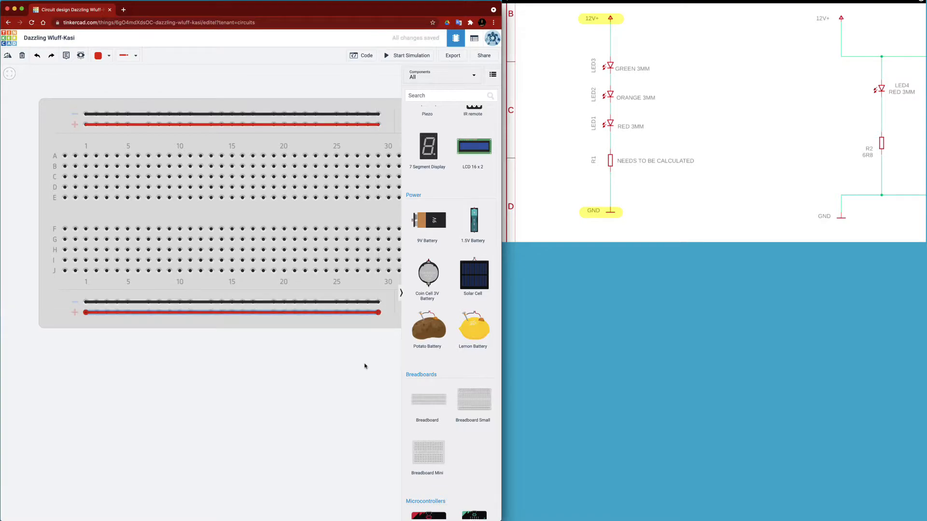
Shorten all four rail wires by one hole at their right ends, freeing the last hole before the mid-board gap.
scroll(364, 368, down, 1)
scroll(364, 367, down, 3)
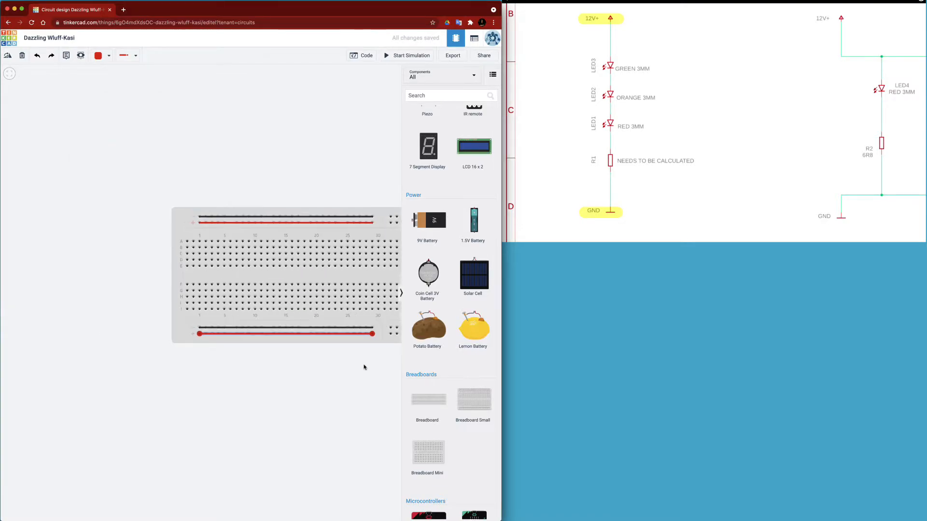
drag(364, 368, 201, 356)
scroll(201, 356, down, 1)
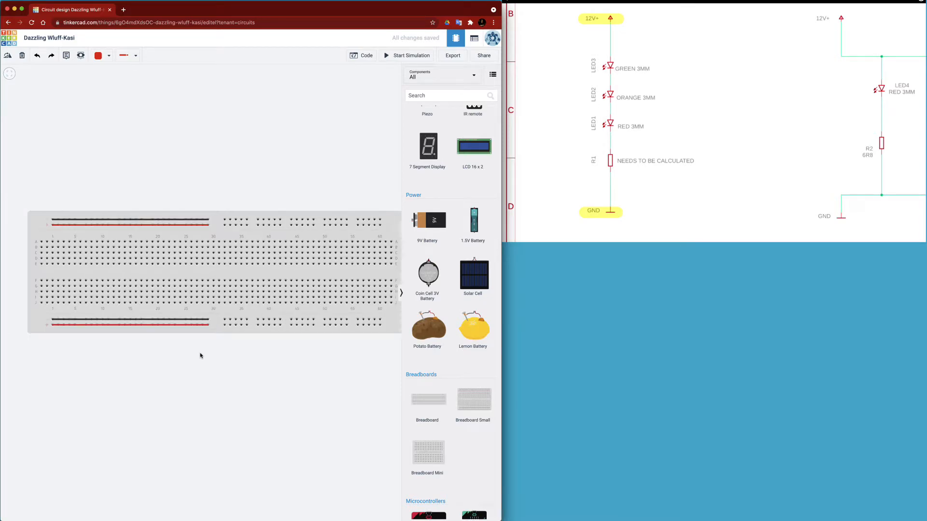
drag(189, 361, 188, 360)
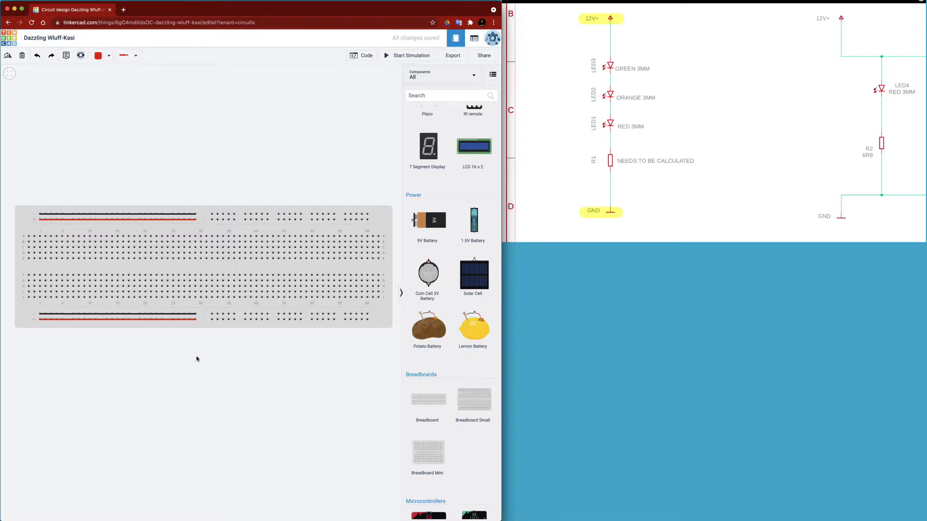
click(189, 320)
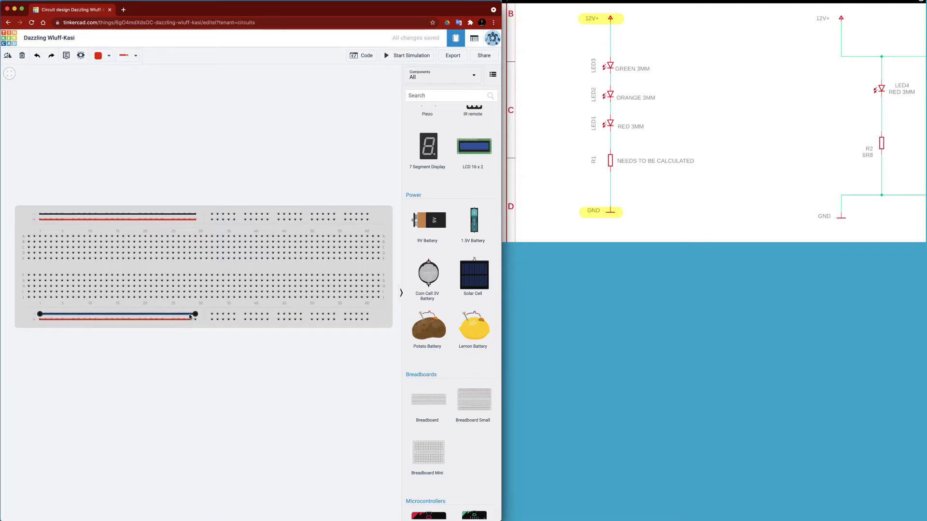
drag(196, 314, 189, 315)
click(196, 220)
drag(196, 220, 190, 220)
click(196, 216)
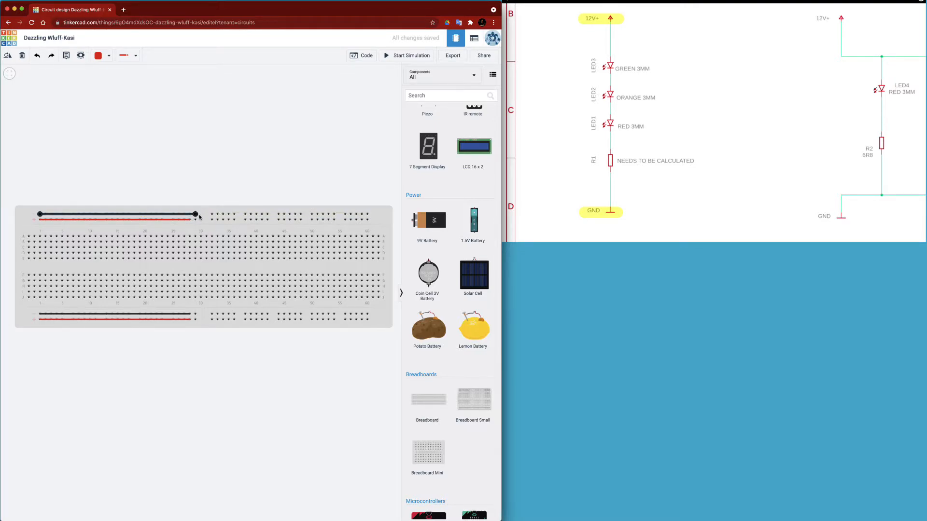
click(191, 215)
click(170, 360)
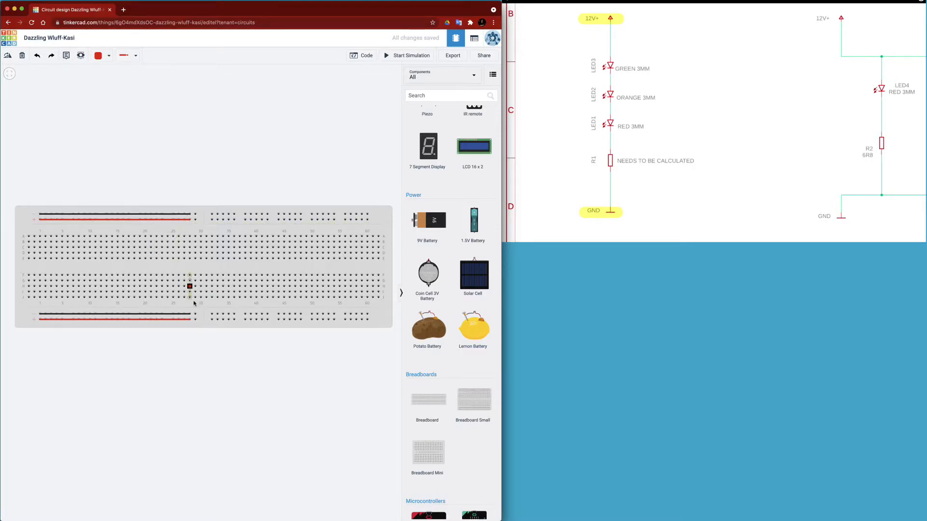
Bridge the mid-board gap in both positive rails with red jumpers and join the two rails vertically at their last right-hand holes.
click(195, 319)
click(212, 319)
click(196, 220)
click(212, 219)
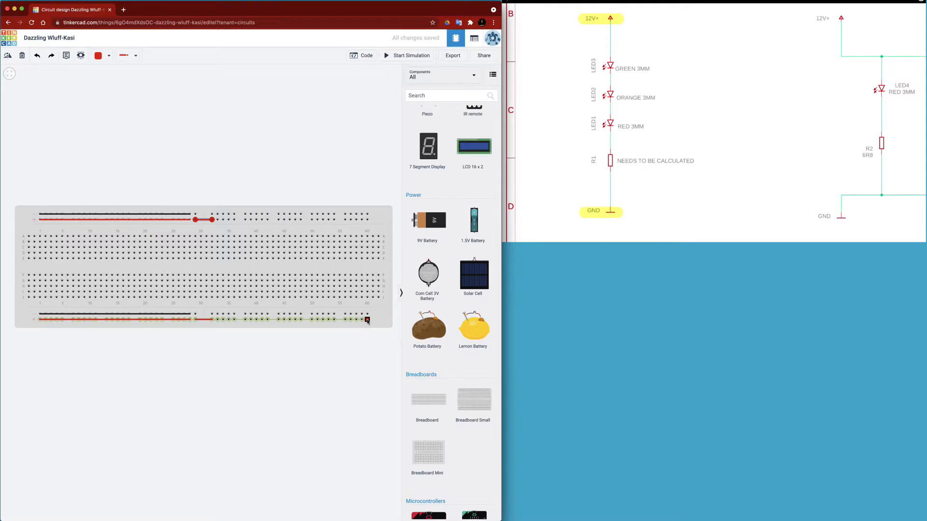
click(367, 320)
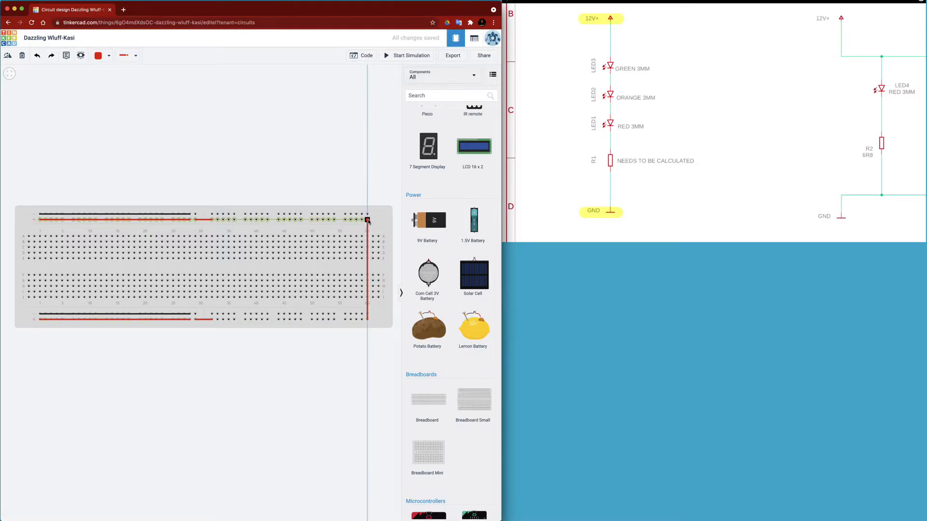
click(367, 219)
Lay red wires along the right half of both positive rails, from the second hole to the second-to-last hole.
click(365, 219)
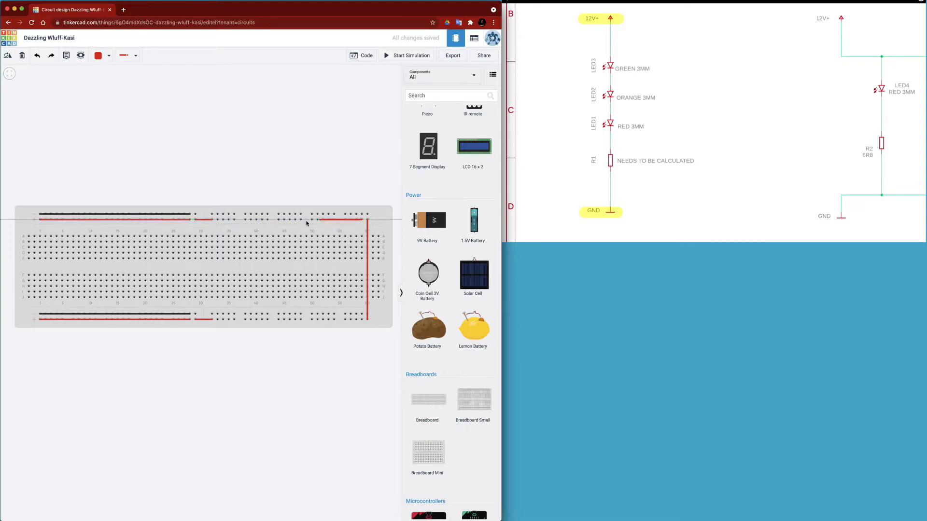
click(218, 219)
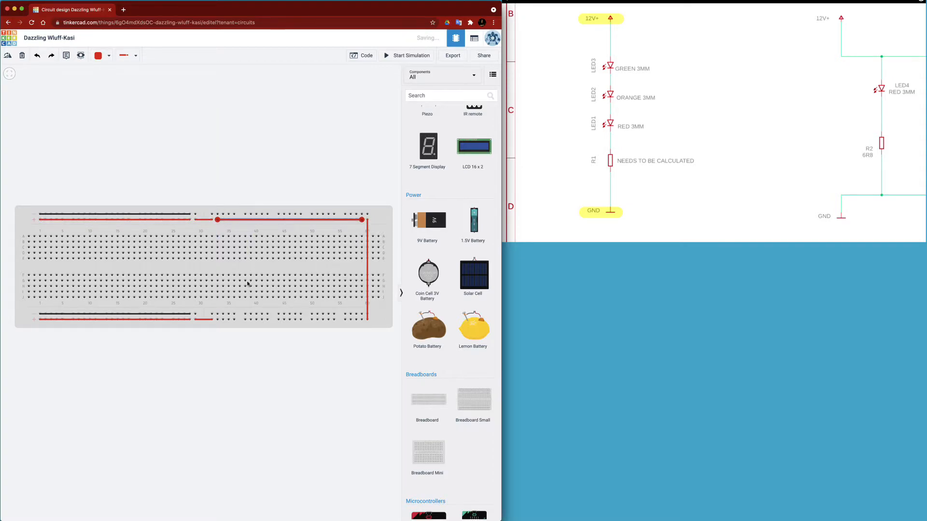
click(216, 319)
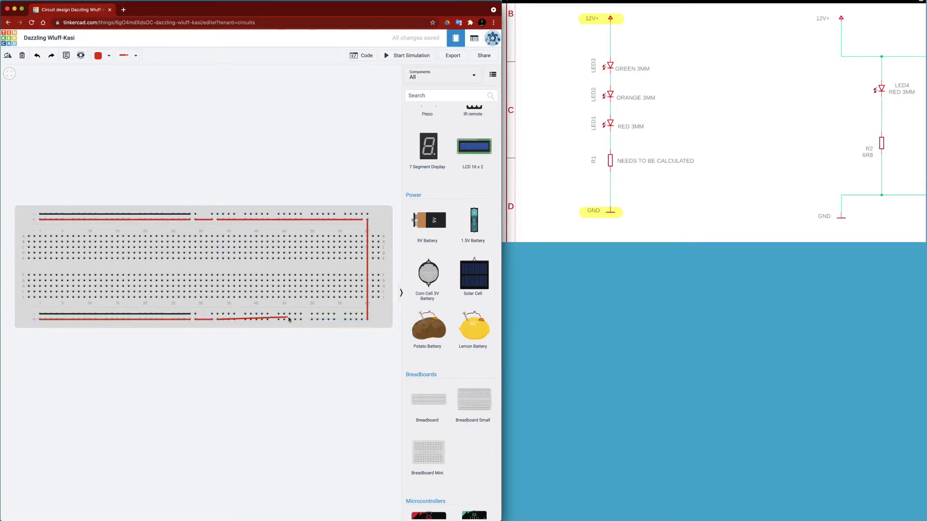
click(362, 320)
click(290, 393)
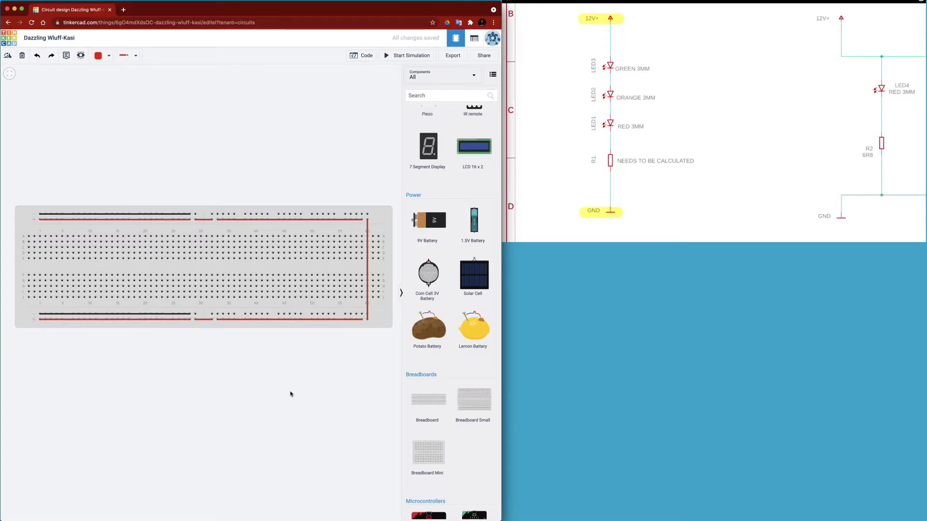
Bridge the mid-board gap in both negative rails with black jumpers and join the rails vertically at their second-to-last right-hand holes.
click(107, 56)
click(117, 79)
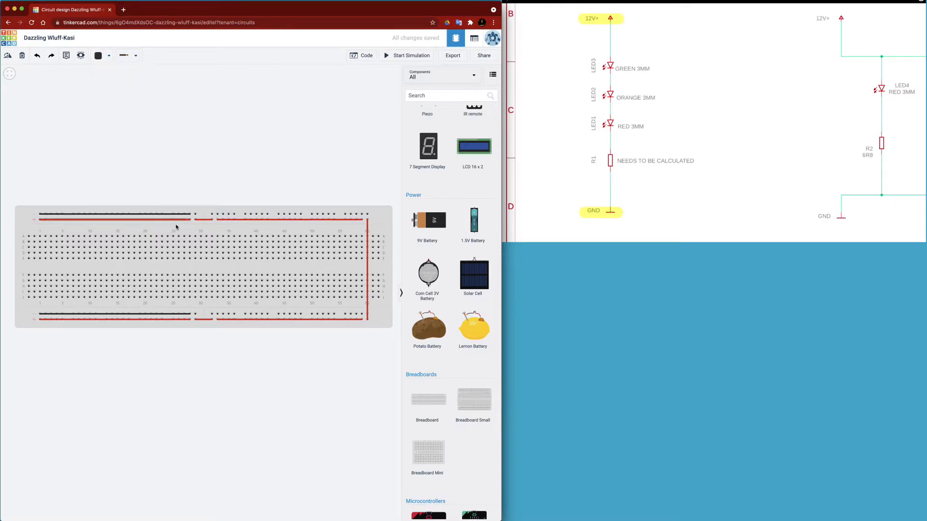
click(195, 213)
click(212, 214)
click(196, 314)
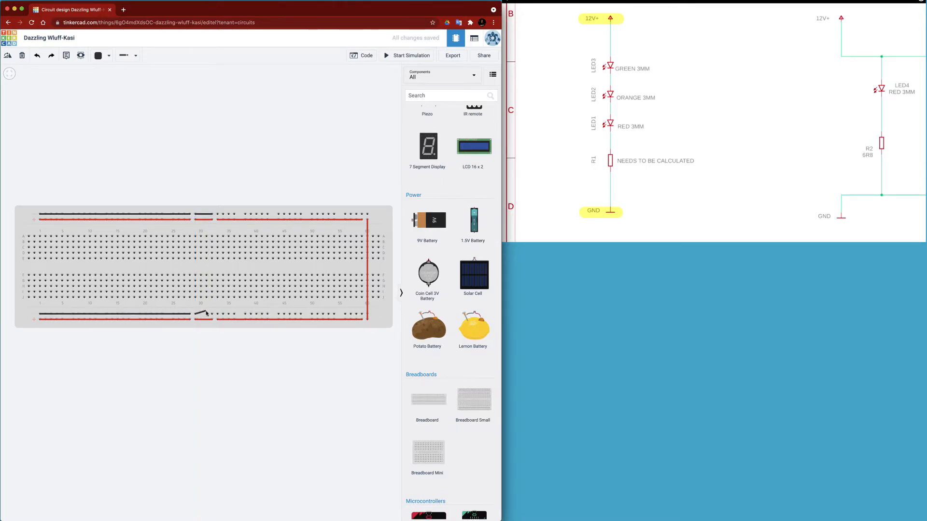
click(212, 314)
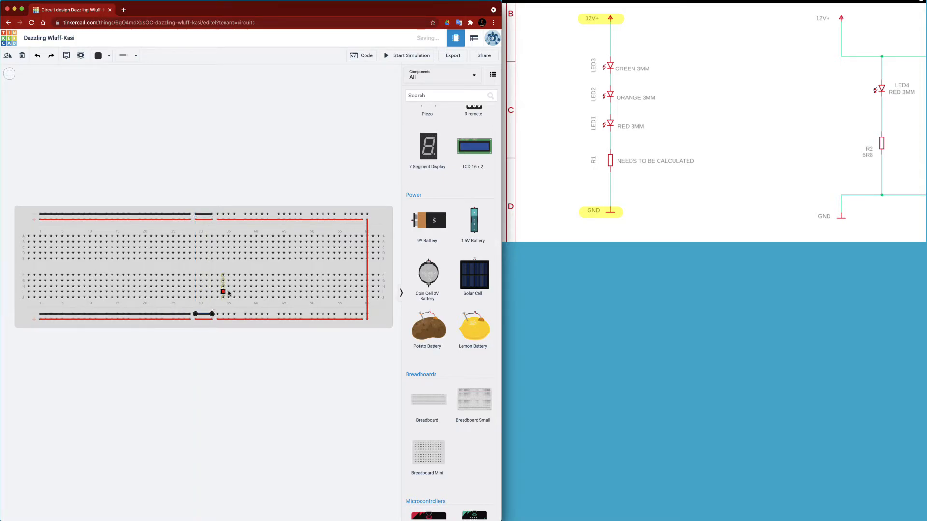
click(361, 314)
click(361, 214)
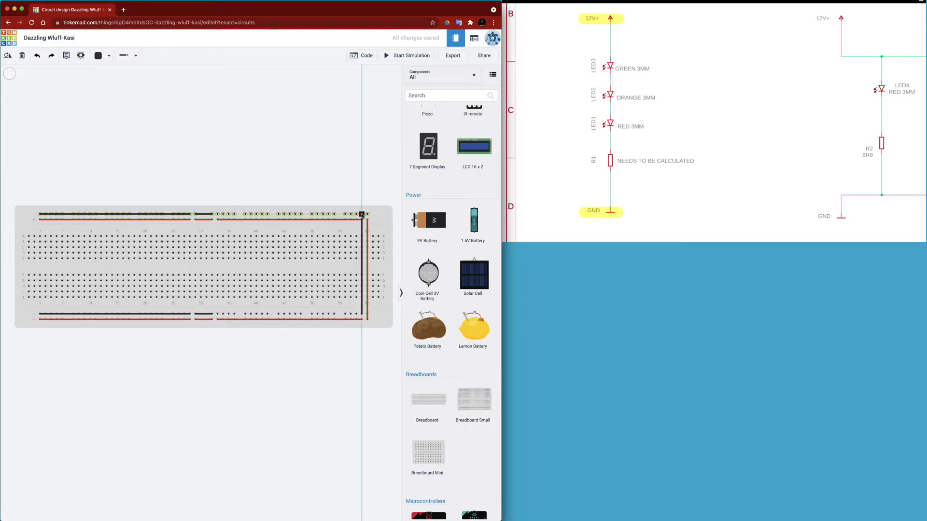
Lay black wires along the right half of both negative rails, from the second hole after the gap to the board's right end.
click(359, 315)
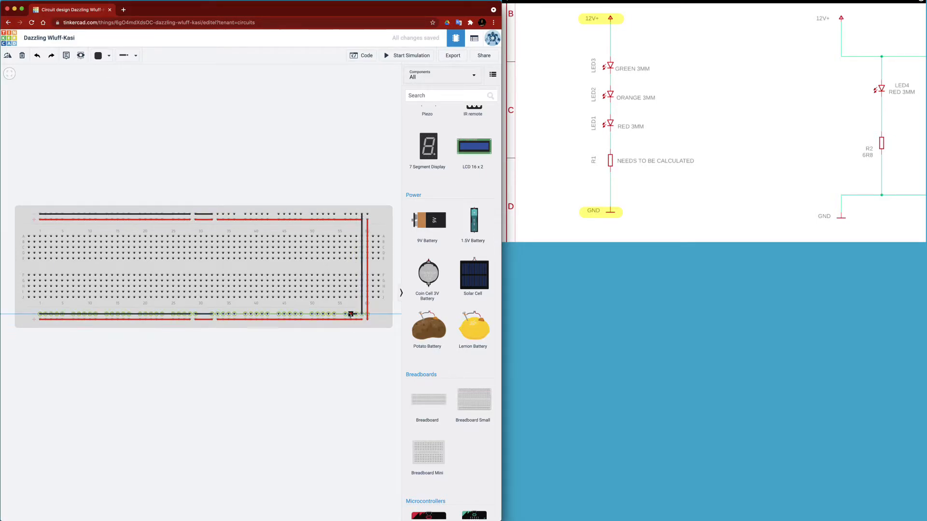
click(217, 314)
click(216, 214)
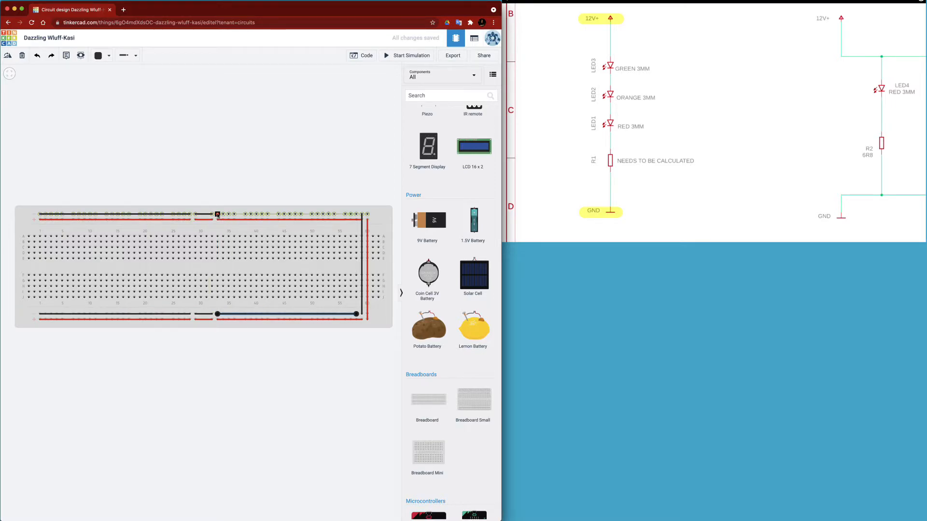
click(368, 215)
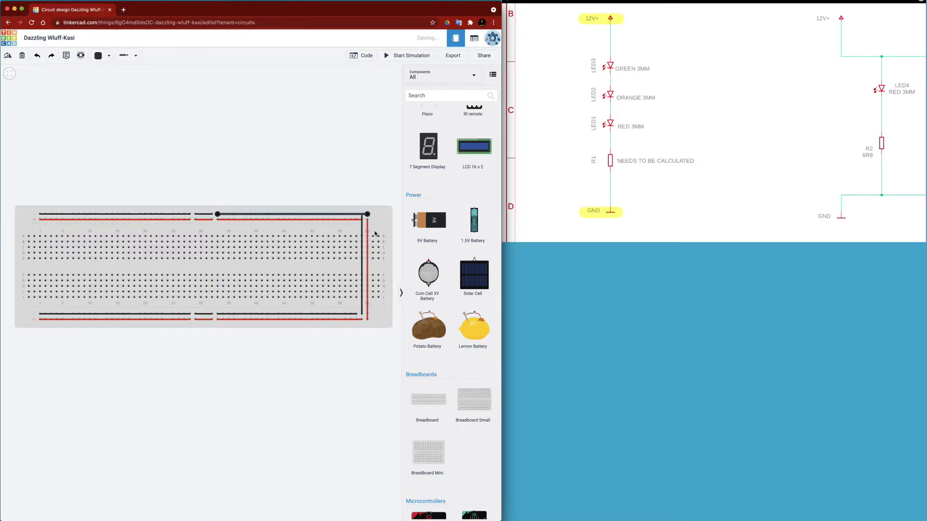
click(336, 405)
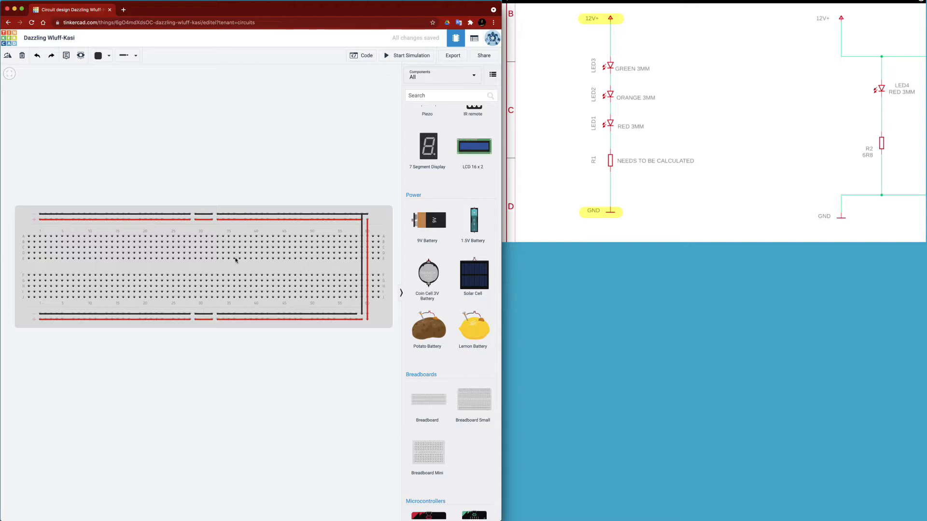
Mark the first four columns of the breadboard's lower terminal block with green vertical wires from row J to row F.
click(122, 57)
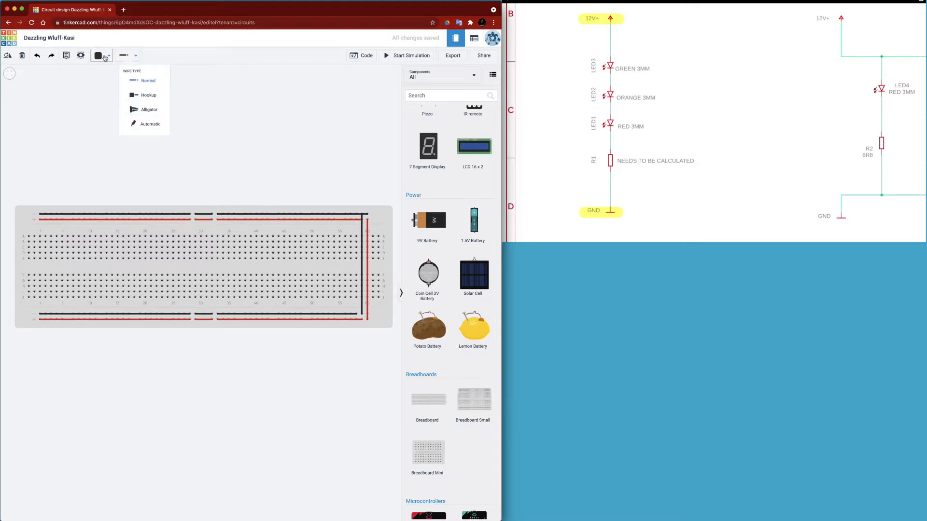
click(108, 55)
click(115, 128)
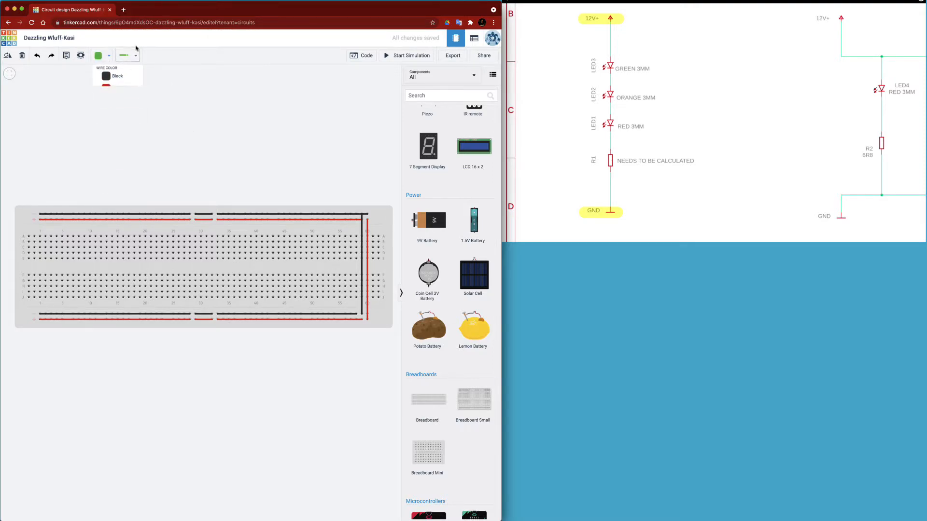
click(29, 292)
click(29, 276)
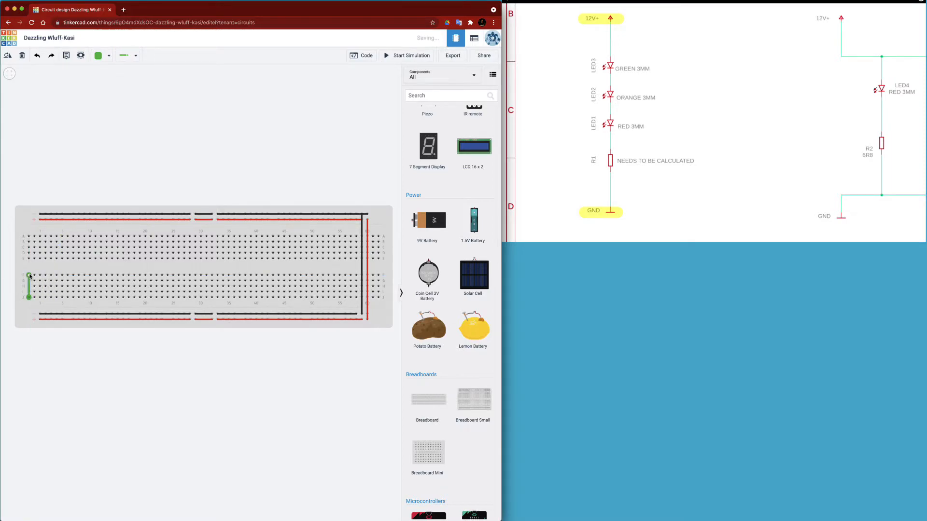
click(35, 298)
click(35, 276)
click(40, 298)
click(40, 276)
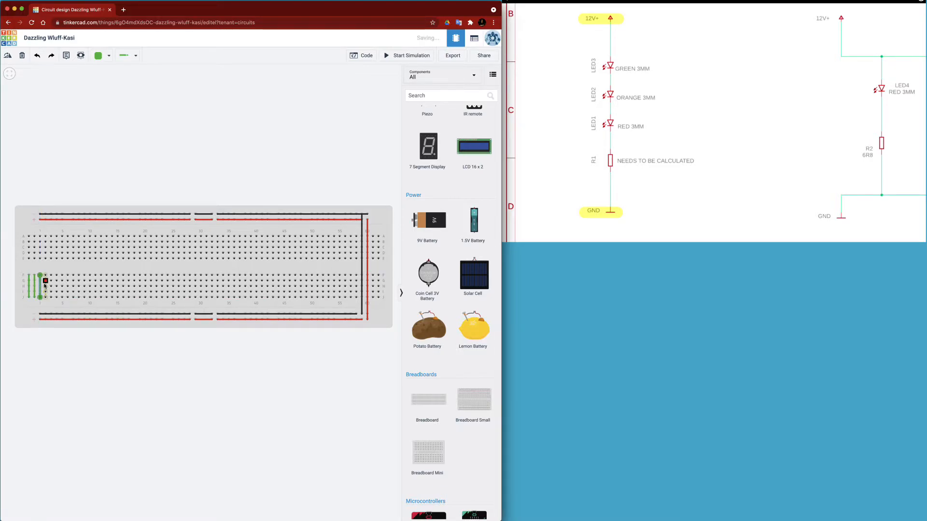
click(45, 298)
click(45, 276)
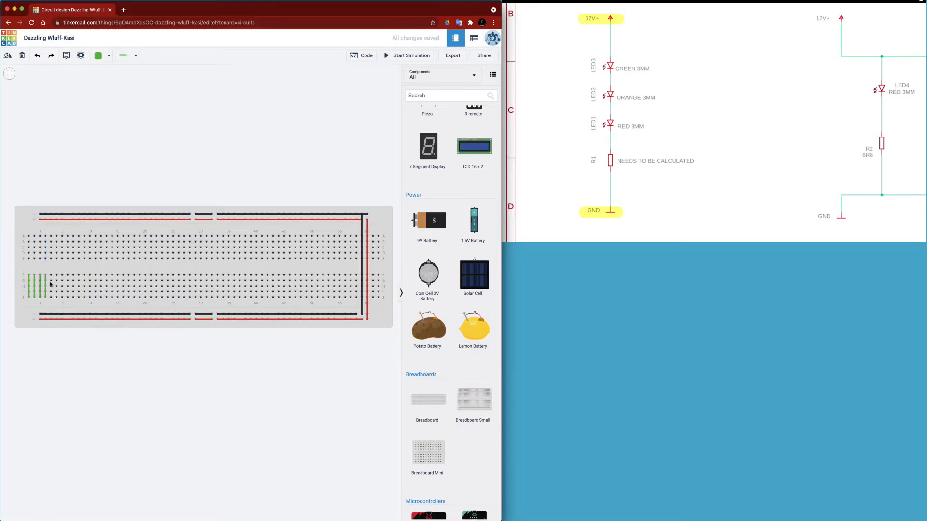
Mark the first three columns of the upper terminal block with green vertical wires between rows E and A.
click(29, 253)
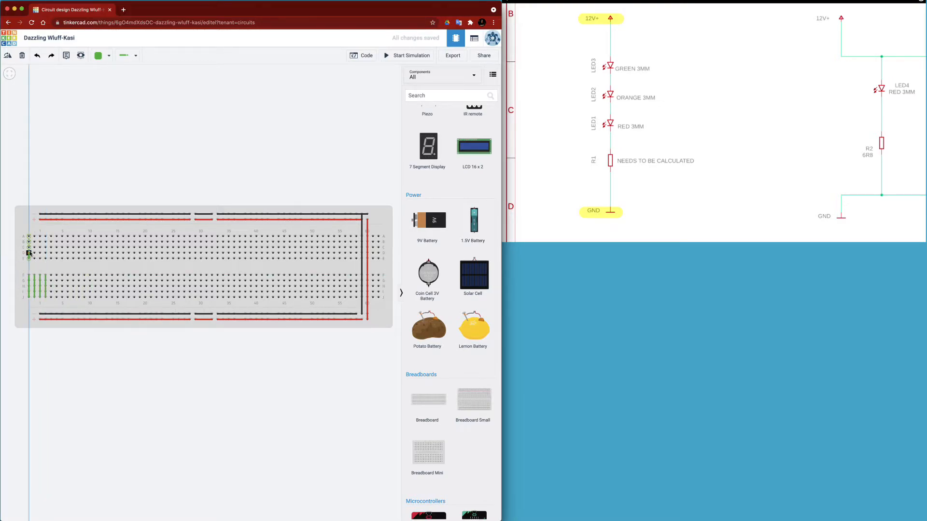
click(29, 236)
click(34, 258)
click(34, 236)
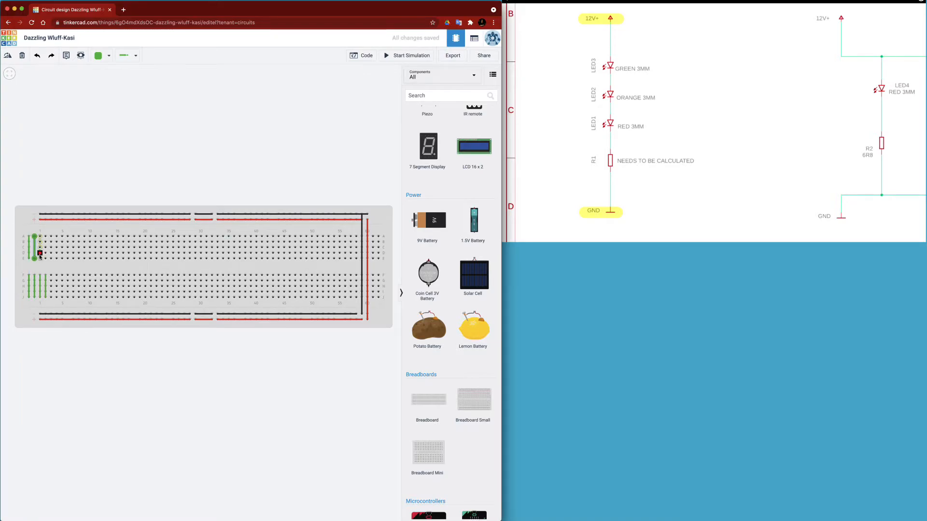
click(40, 259)
click(40, 236)
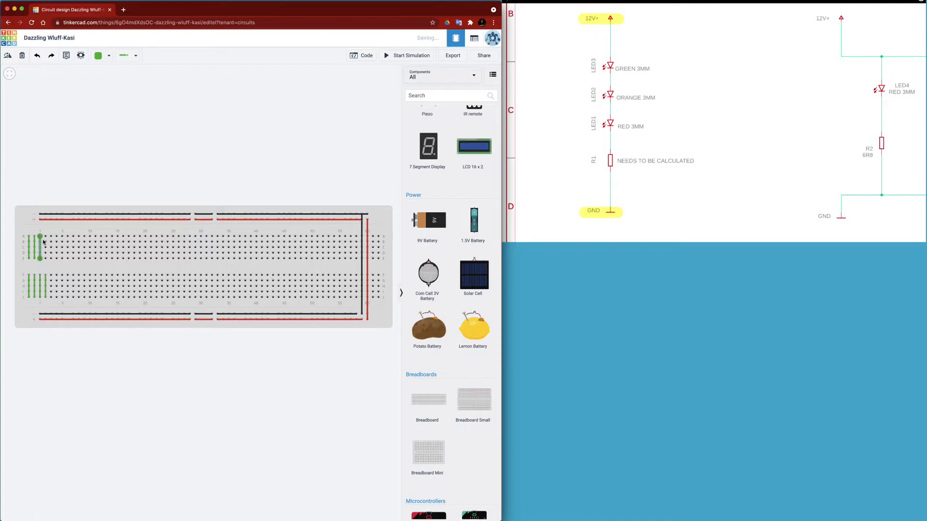
click(89, 253)
key(Escape)
Delete all the green column wires from the lower and upper terminal blocks.
click(46, 285)
key(Delete)
click(40, 284)
key(Delete)
click(34, 283)
key(Delete)
click(29, 284)
key(Delete)
click(29, 254)
key(Delete)
click(34, 250)
key(Delete)
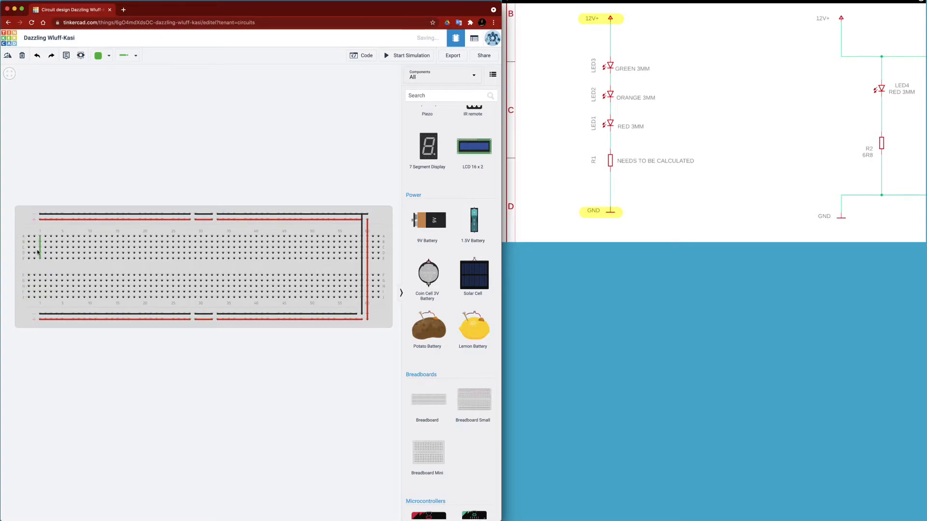
click(41, 251)
key(Delete)
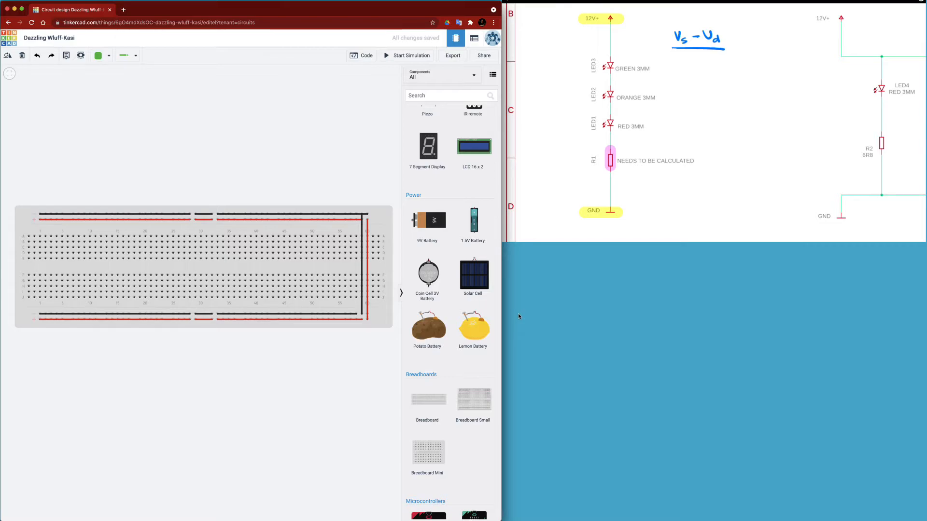
Handwrite the R1 calculation beside the schematic: (12V − 7.3V) / 0.03A, R = 156.7 Ω, with 180R as the chosen value.
drag(688, 56, 702, 63)
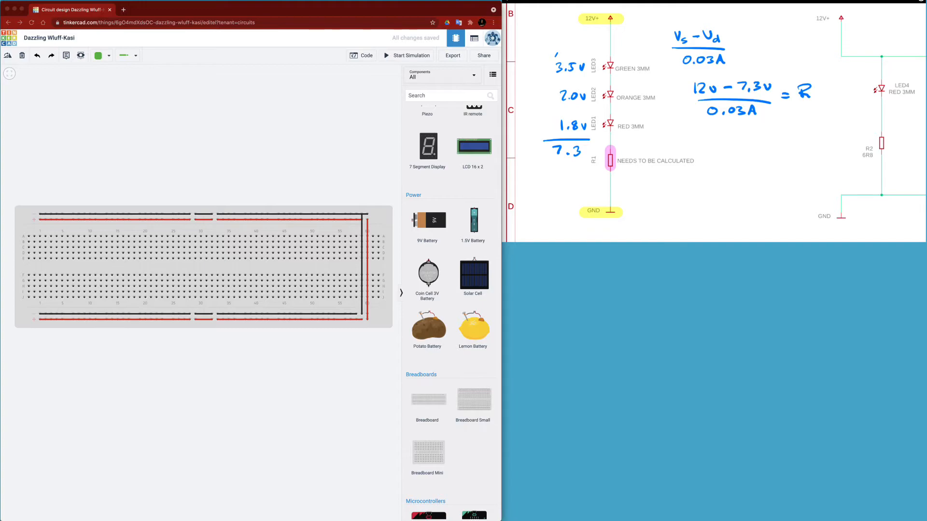
mouse_move(710, 134)
mouse_down()
mouse_move(708, 145)
mouse_move(727, 138)
mouse_up()
mouse_move(723, 142)
mouse_down()
mouse_move(753, 134)
mouse_move(806, 144)
mouse_up()
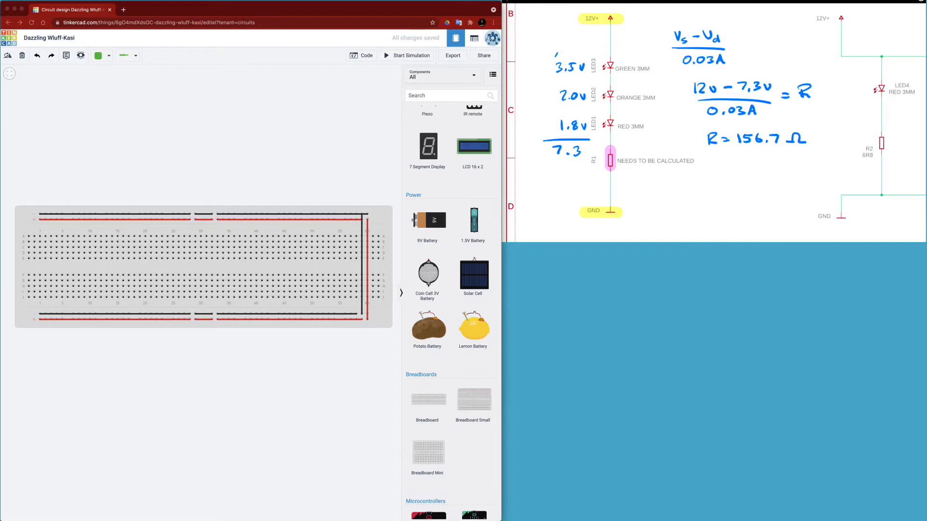
mouse_move(733, 161)
mouse_down()
mouse_move(733, 174)
mouse_move(757, 163)
mouse_move(769, 173)
mouse_up()
drag(770, 162, 780, 172)
Add a resistor to the workspace above the right half of the breadboard.
scroll(451, 195, up, 8)
scroll(451, 196, up, 10)
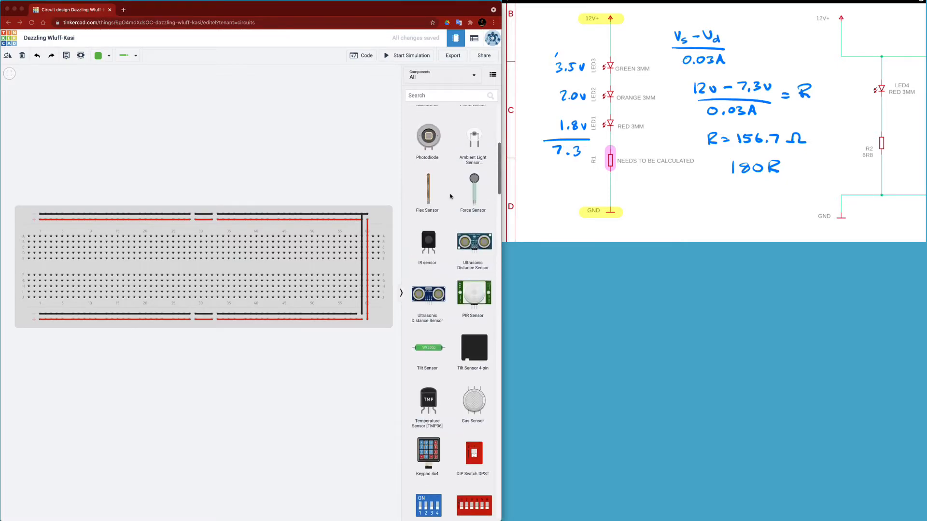
scroll(450, 196, up, 4)
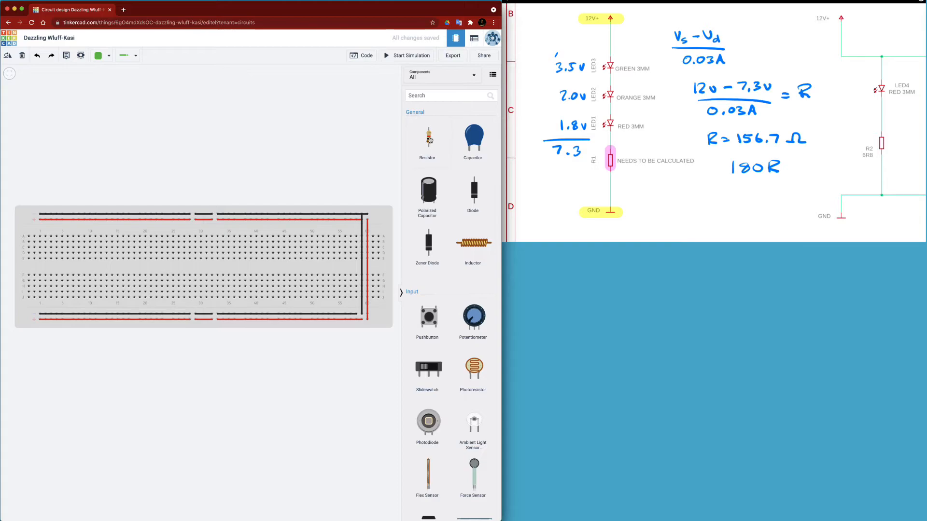
drag(429, 140, 333, 150)
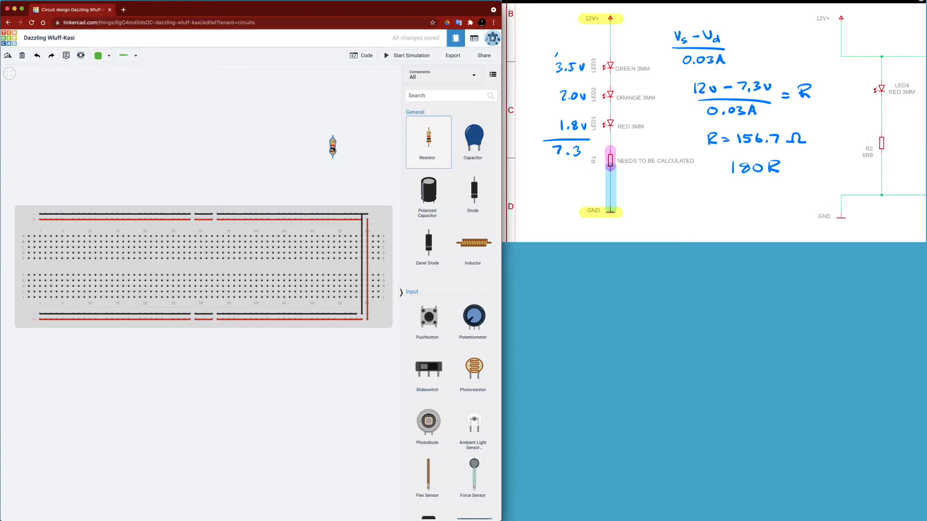
click(332, 148)
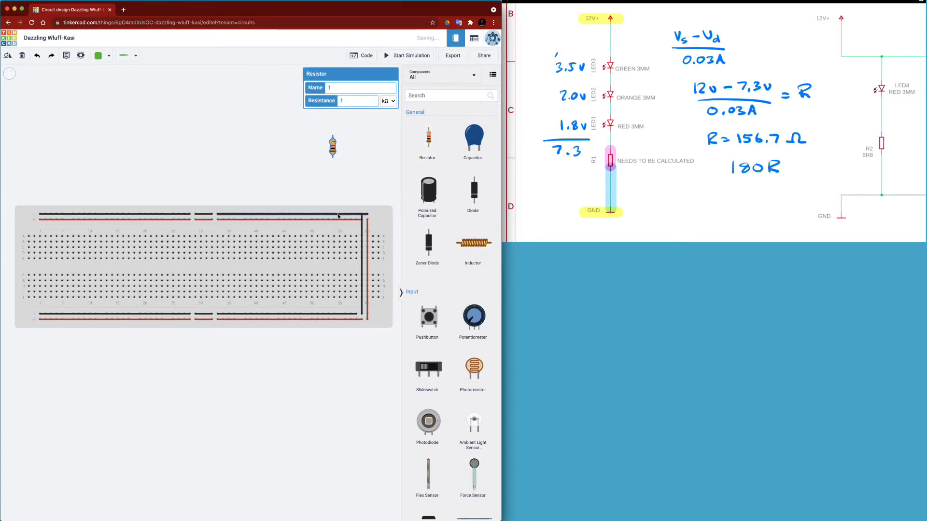
Delete the long black and red wires along the right half of the upper and lower rails, keeping the jumpers and vertical links.
click(339, 215)
key(Delete)
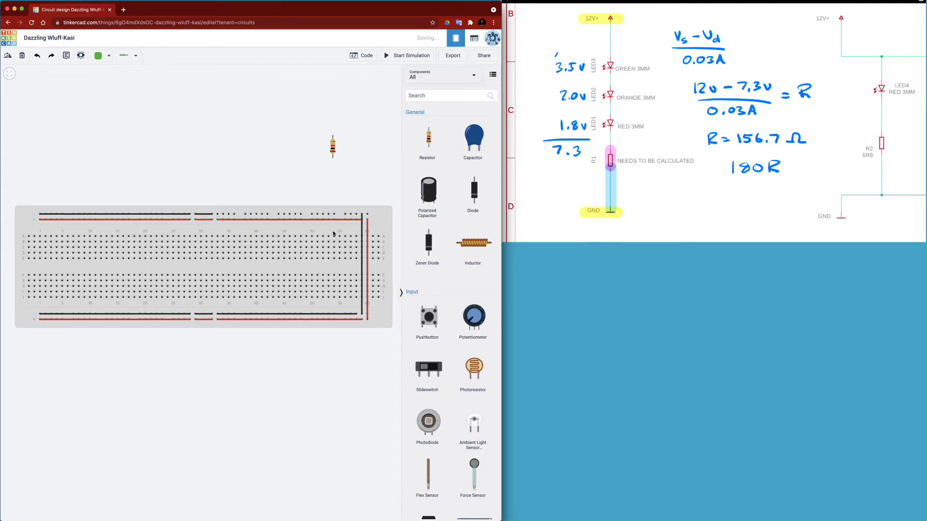
click(340, 223)
click(339, 220)
key(Delete)
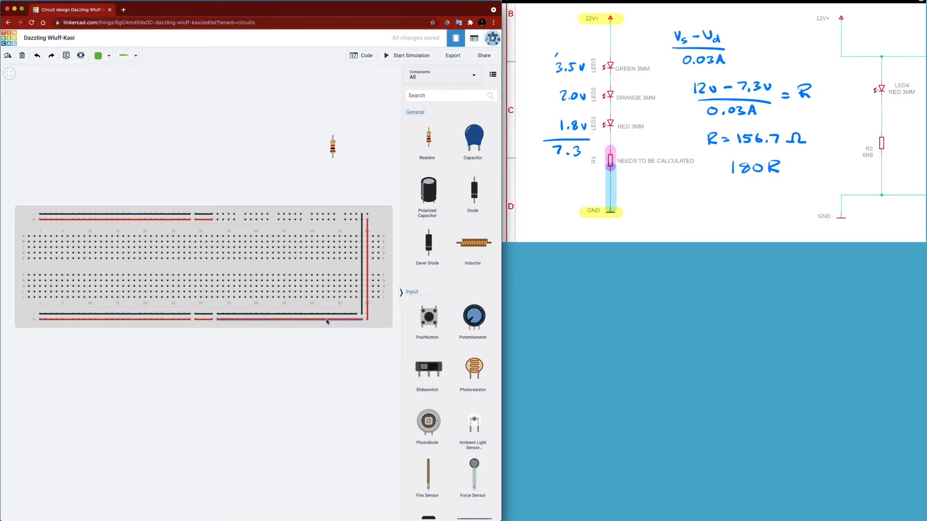
click(322, 319)
key(Delete)
click(322, 315)
key(Delete)
Delete the long red and black wires along the left half of the lower and upper rails.
click(166, 320)
key(Delete)
click(166, 315)
key(Delete)
click(169, 220)
key(Delete)
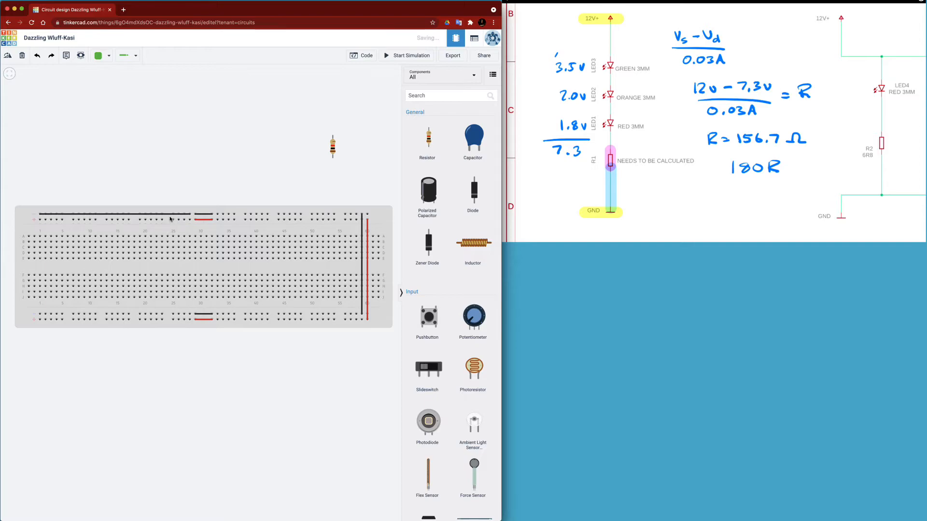
click(169, 214)
key(Delete)
Place the resistor between the lower negative rail and column 16 of the lower terminal block, and set its resistance to 180 Ω.
drag(333, 150, 124, 306)
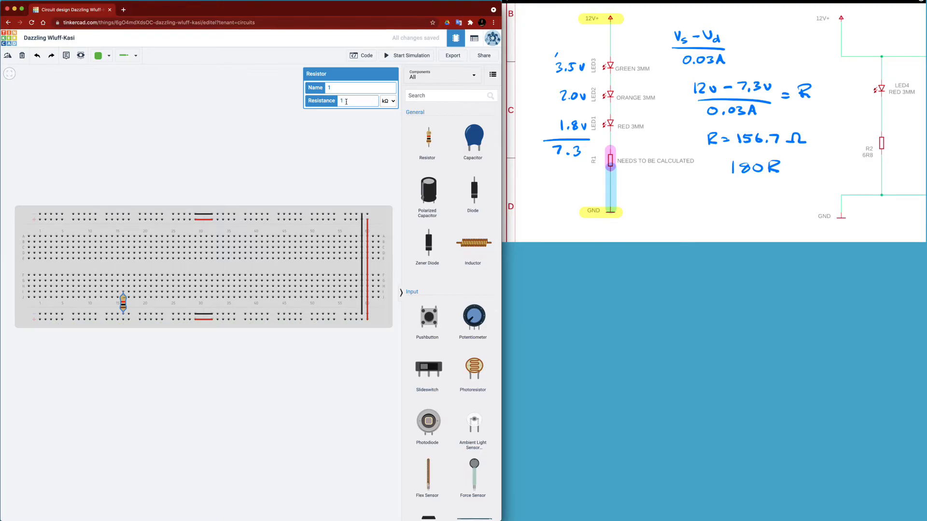
click(387, 101)
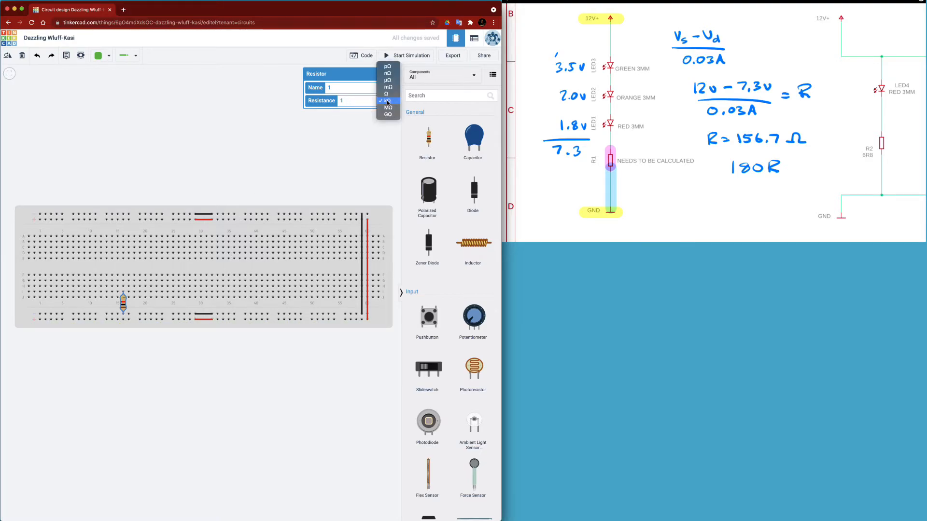
click(349, 106)
text(80)
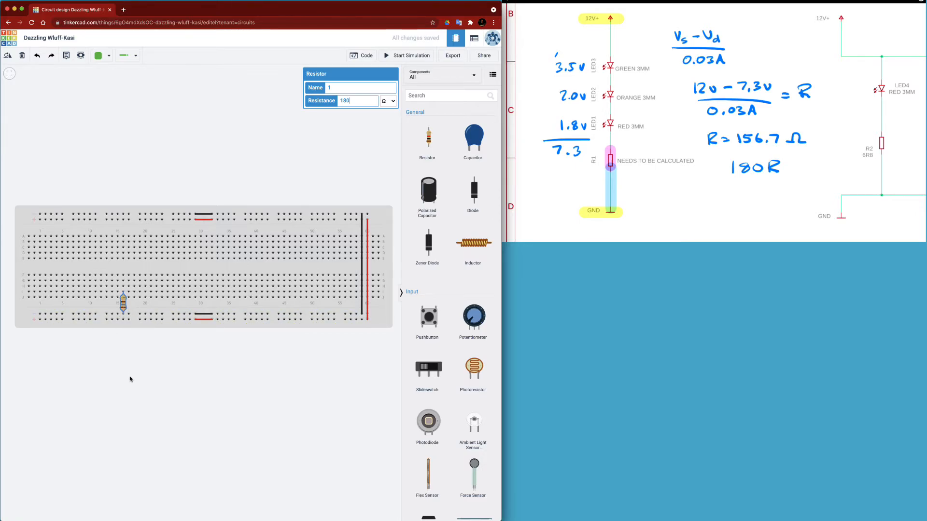
click(290, 393)
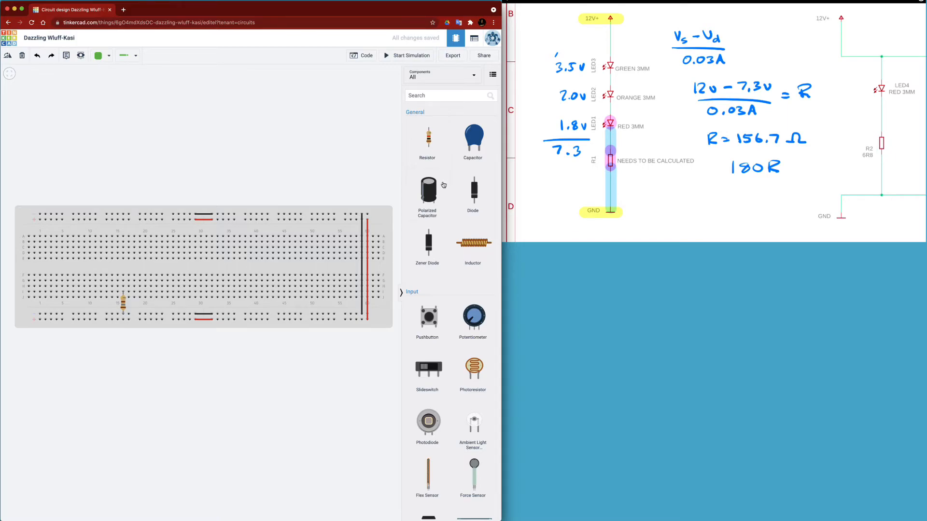
Place two LEDs in the lower terminal block, the first starting in the resistor's column and the second one column further right.
scroll(446, 207, down, 10)
scroll(446, 208, down, 5)
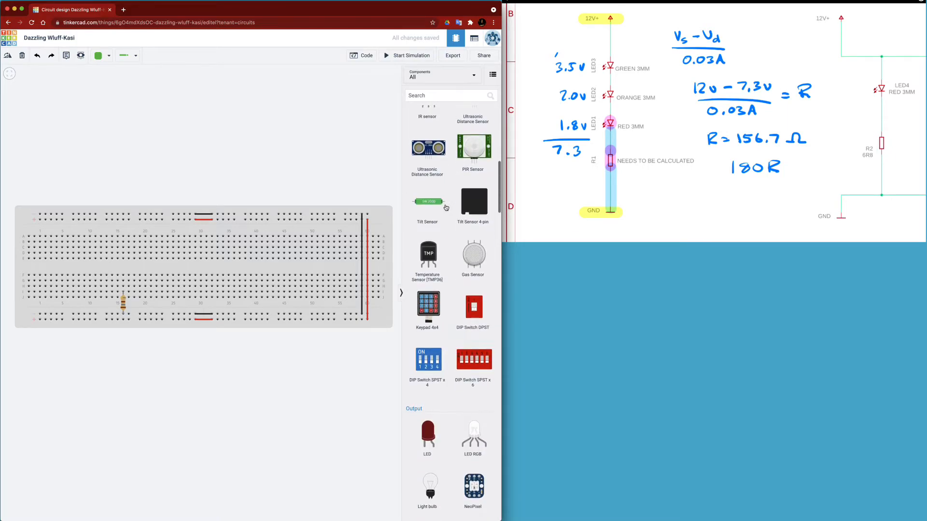
drag(427, 332, 327, 183)
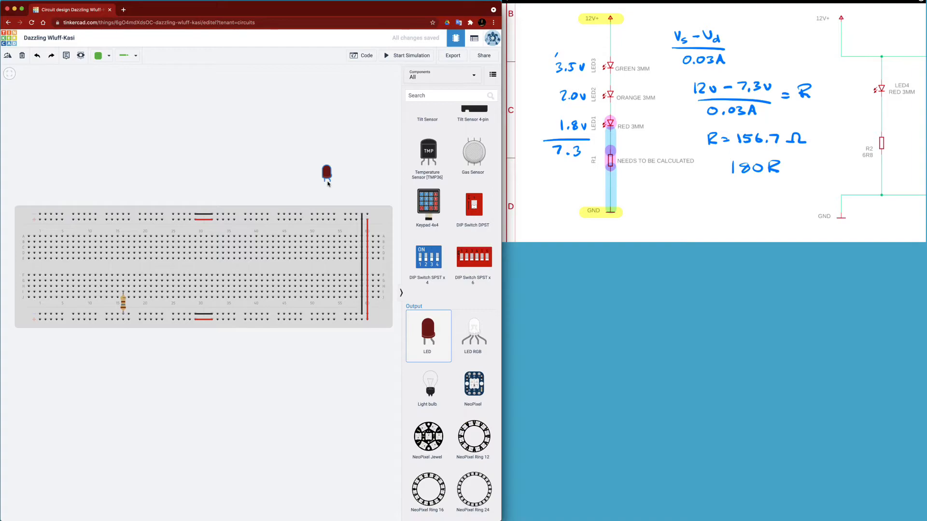
drag(327, 183, 128, 285)
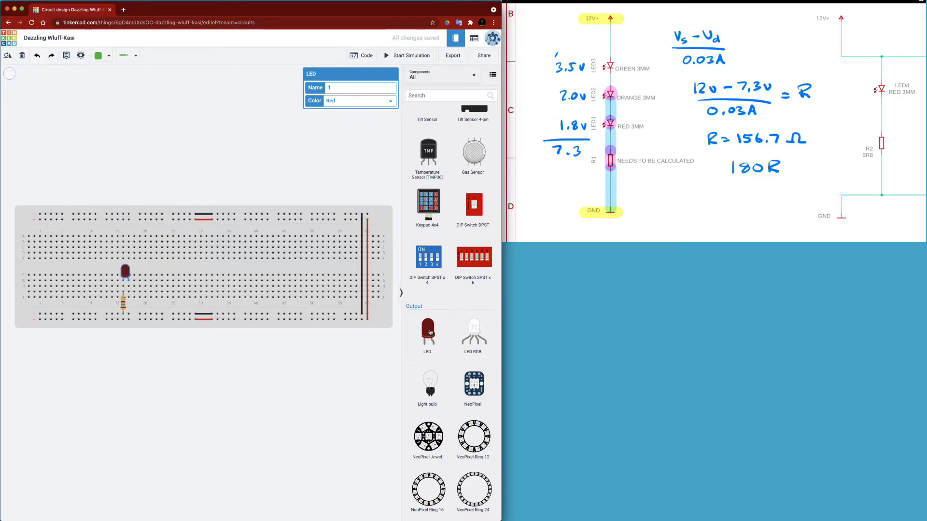
drag(430, 332, 129, 292)
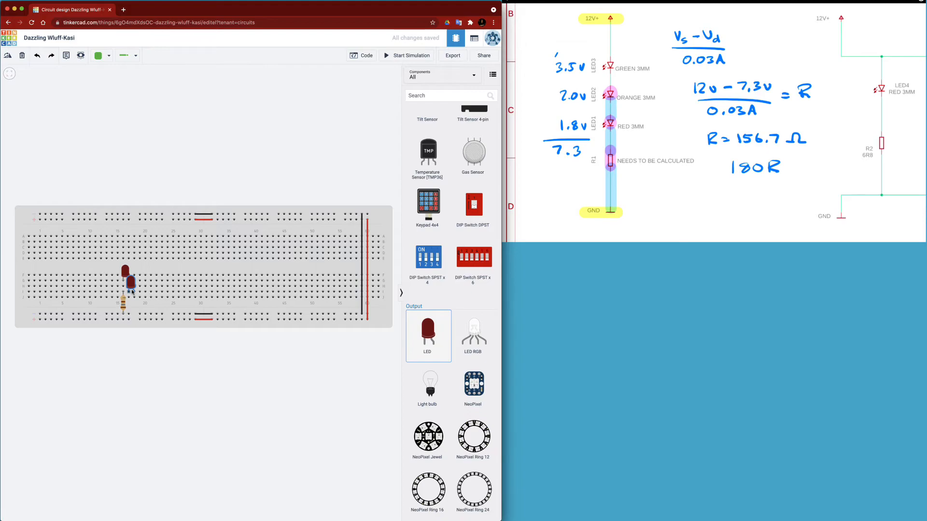
Move the second LED to column 22 and connect its cathode to the first LED's anode with a blue wire.
drag(132, 289, 157, 286)
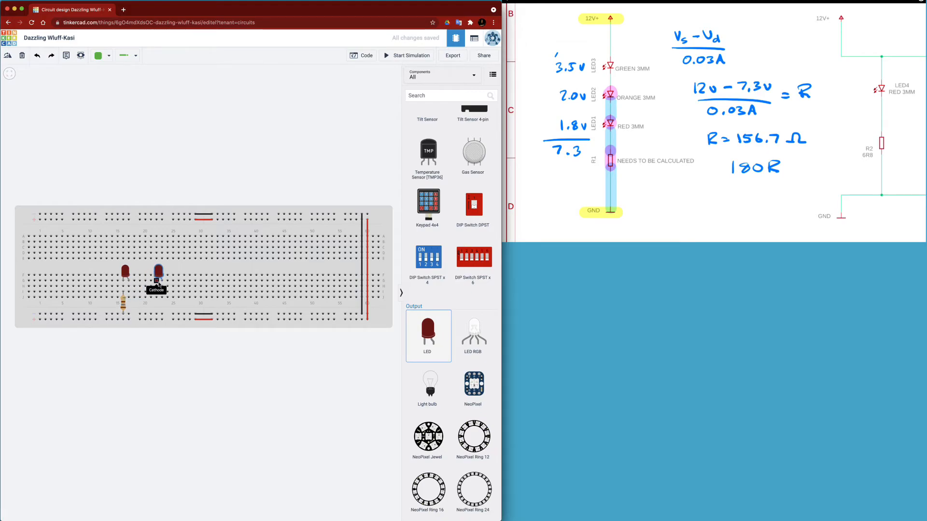
click(159, 284)
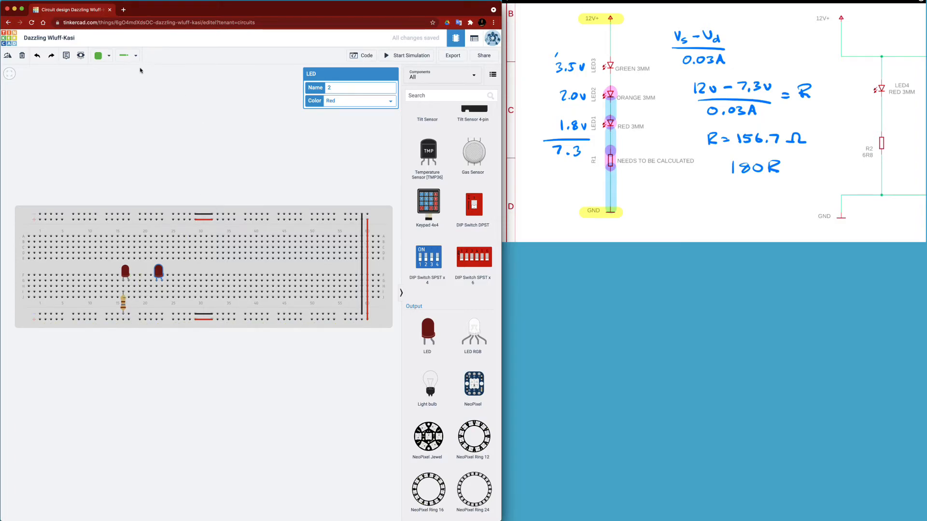
click(124, 56)
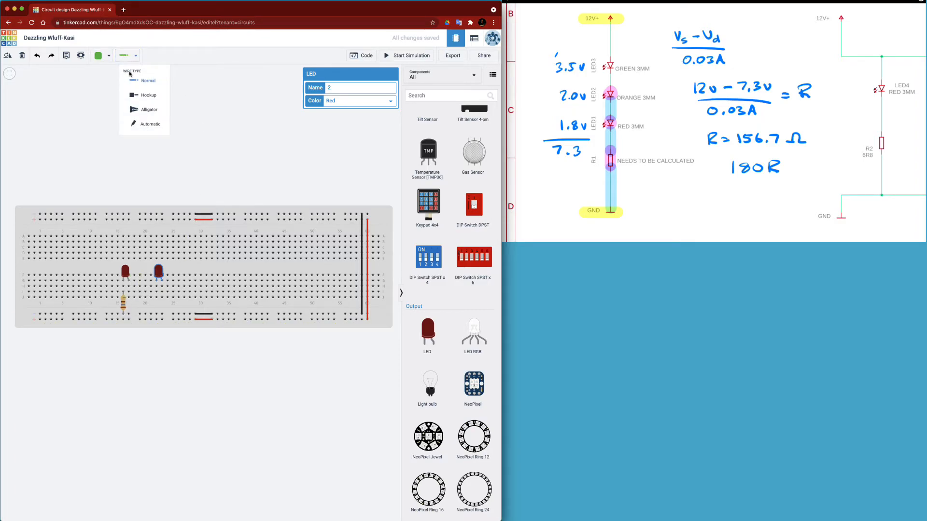
click(100, 57)
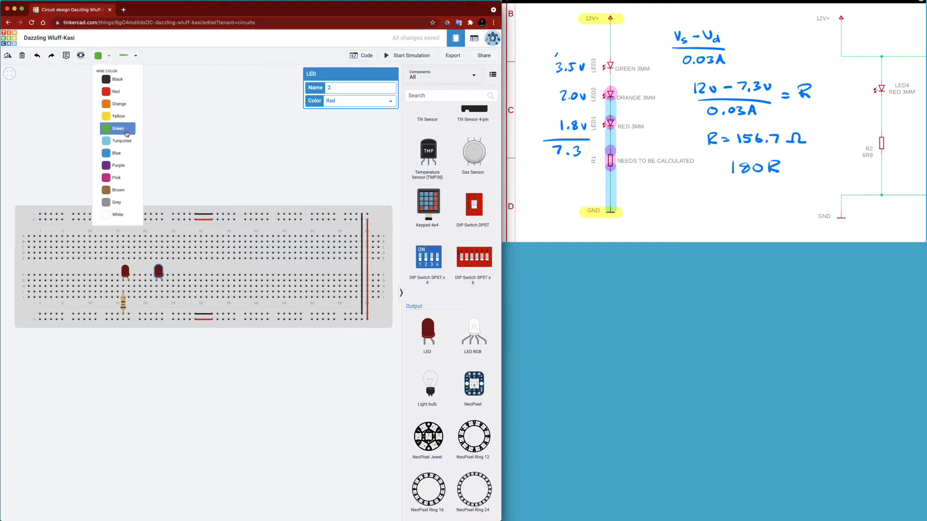
click(120, 152)
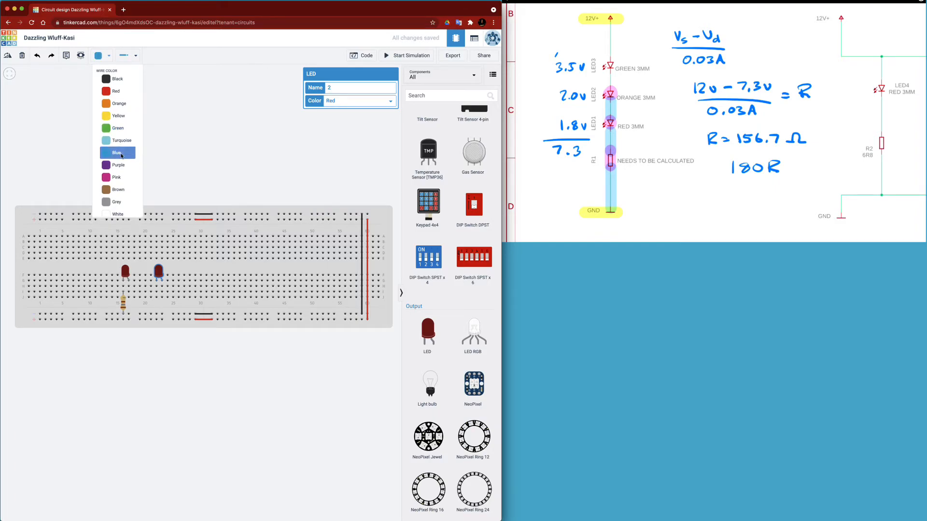
click(128, 288)
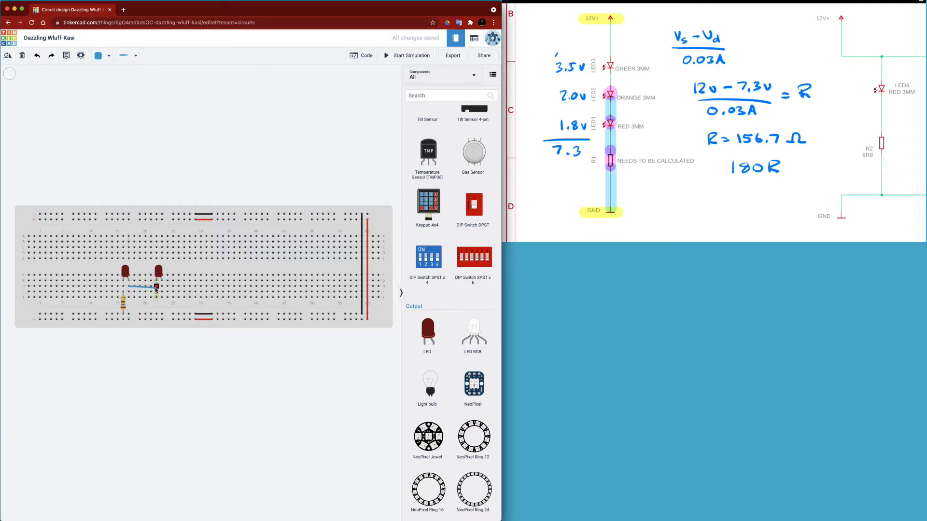
click(157, 287)
click(155, 336)
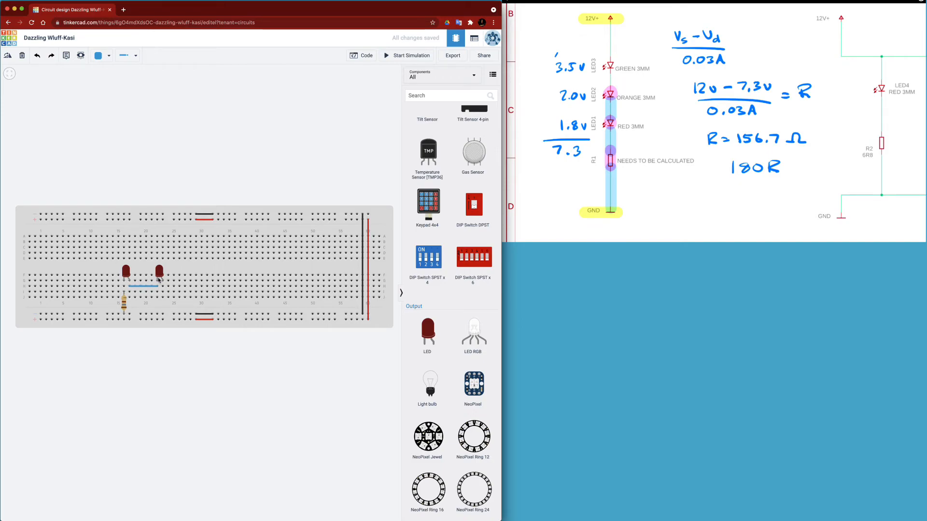
Set the second LED's color to orange.
click(159, 272)
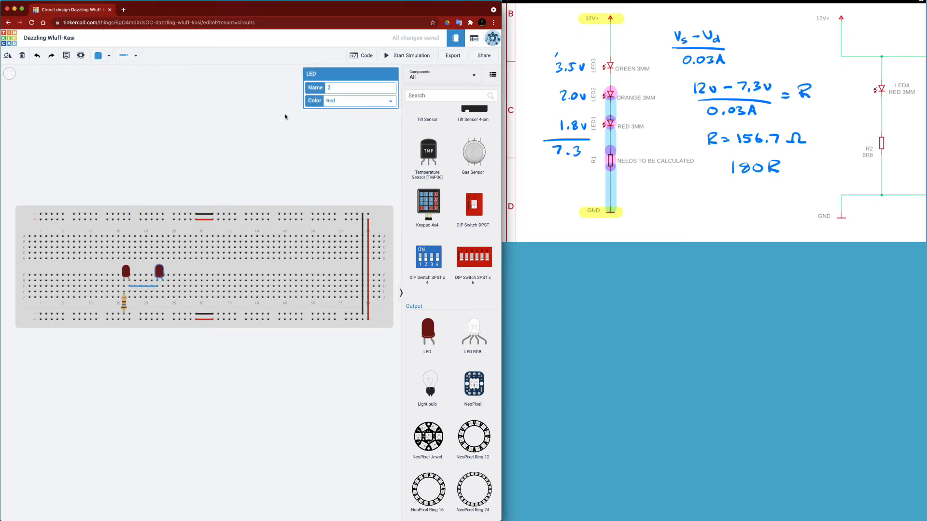
click(350, 100)
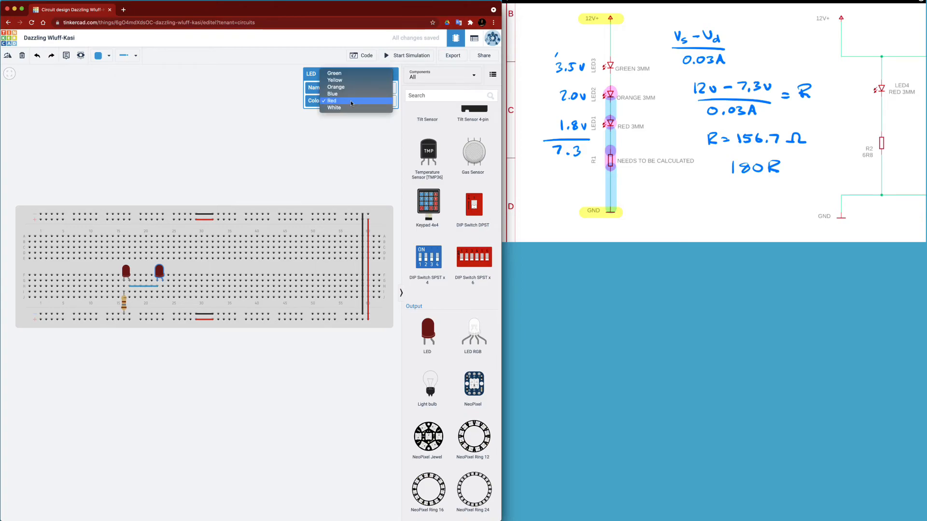
click(347, 90)
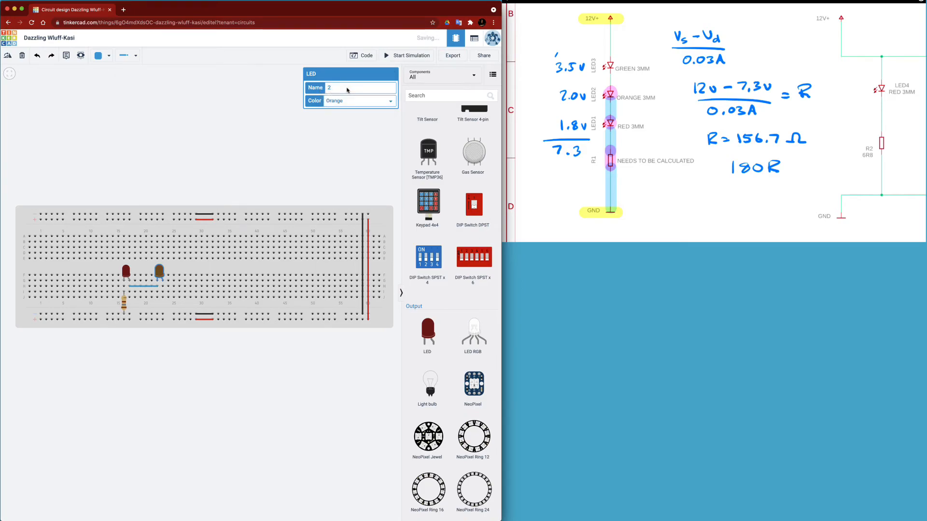
click(340, 137)
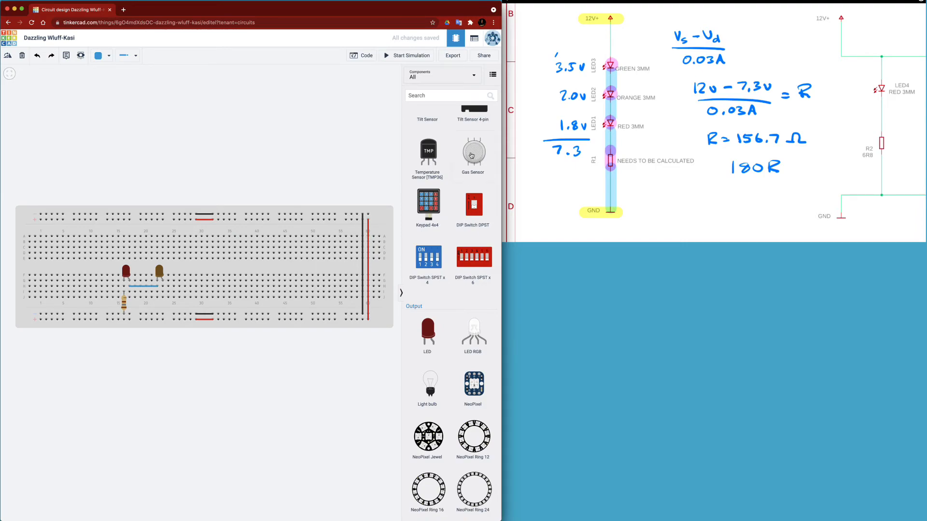
Place a third LED in the lower terminal block with its cathode in column 28, and set its color to green.
click(430, 330)
click(193, 281)
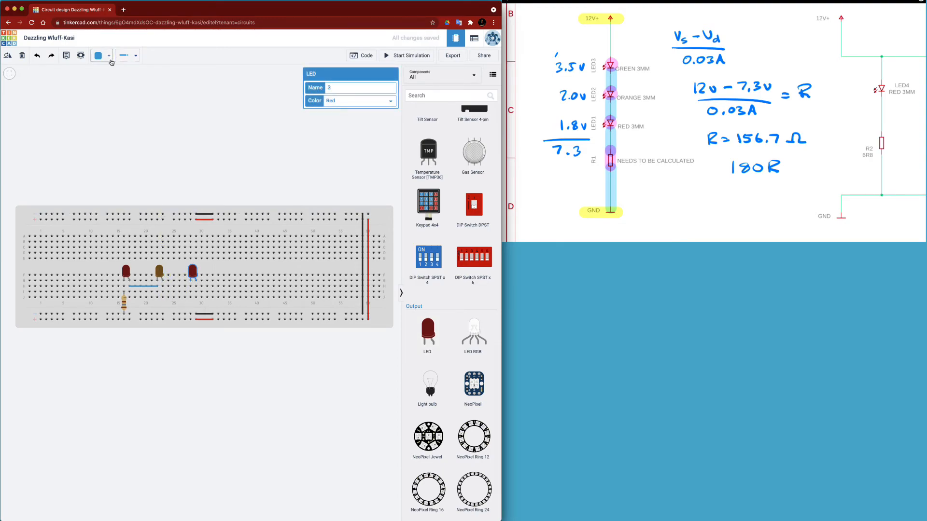
click(342, 102)
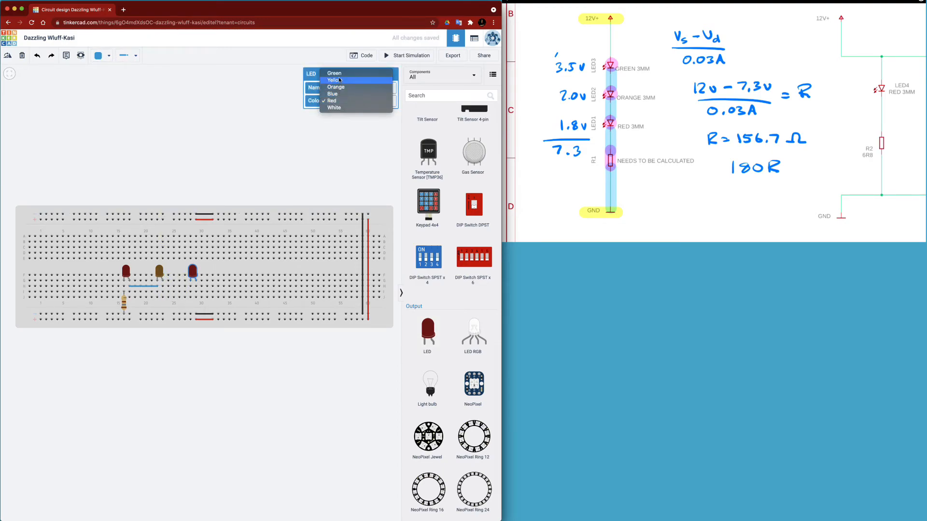
click(338, 74)
Connect the orange LED's anode column to the green LED's cathode column with a blue wire.
click(100, 57)
click(116, 151)
click(163, 288)
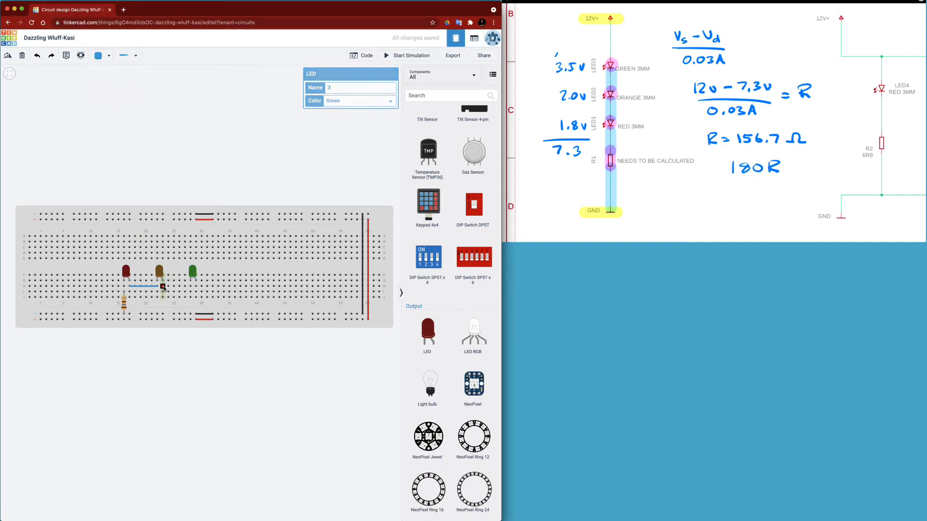
click(190, 286)
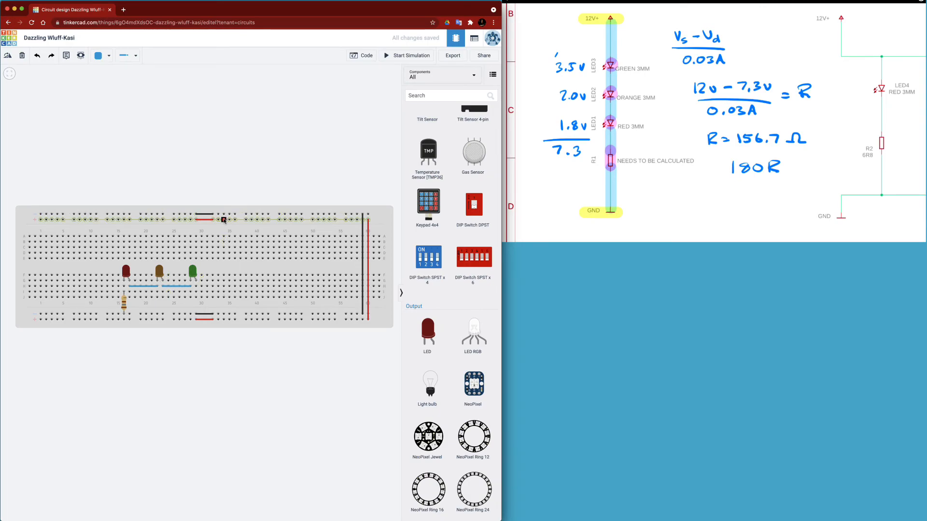
Run a red wire with a right-angle corner from the green LED's anode column to the upper positive rail.
click(98, 56)
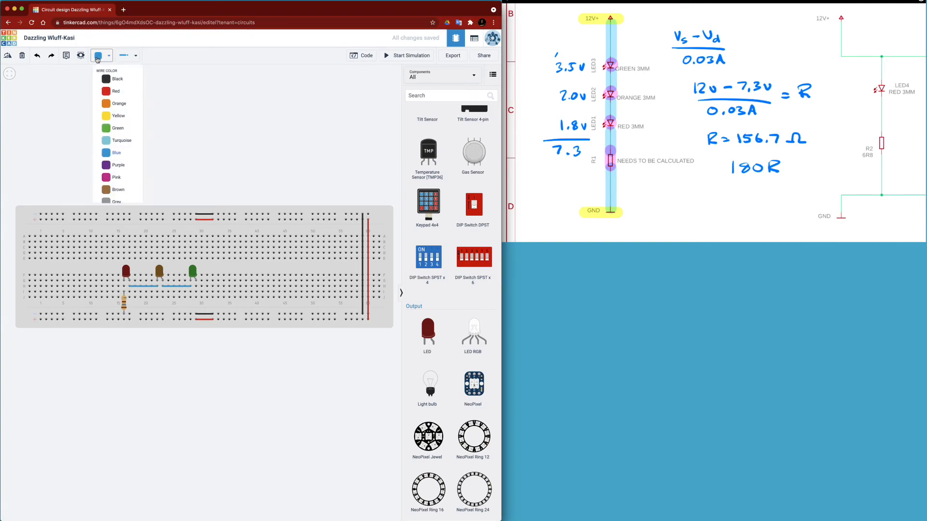
click(116, 92)
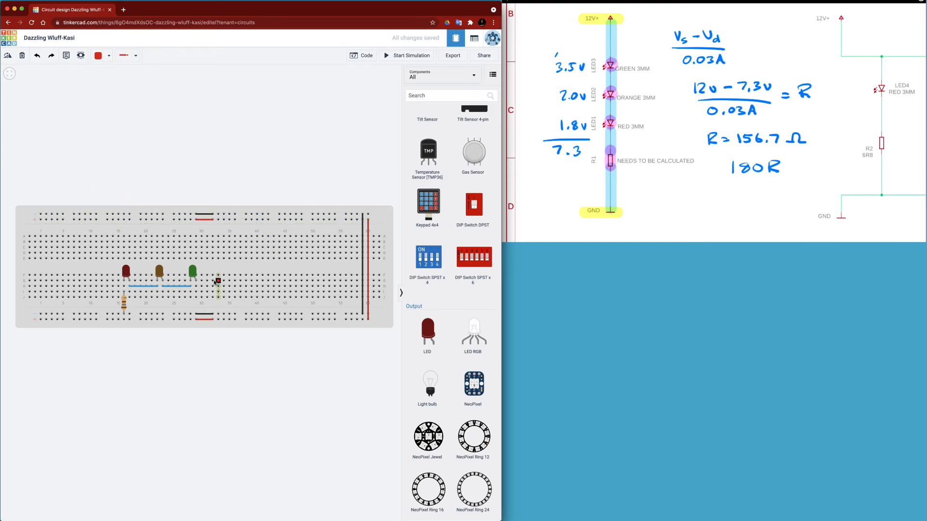
click(196, 287)
click(240, 269)
click(245, 220)
drag(240, 268, 246, 287)
click(258, 187)
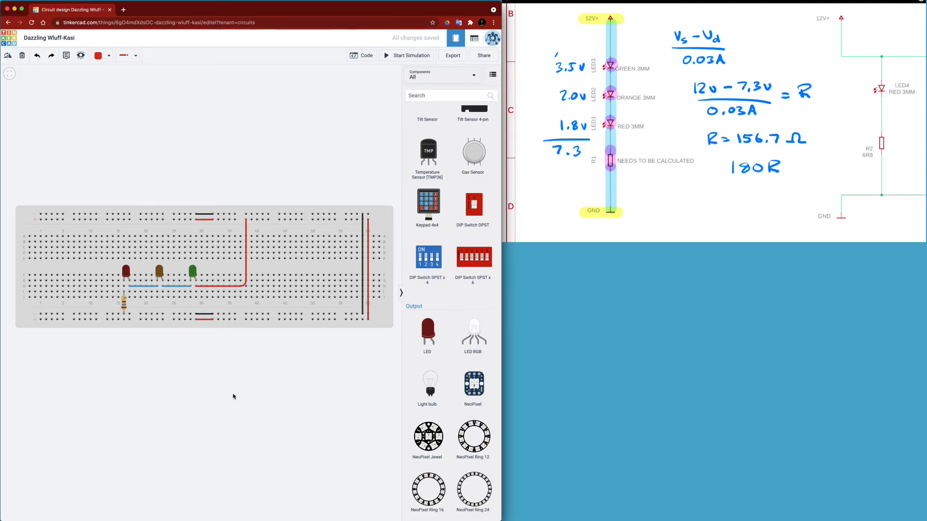
Add a 9V battery and rotate it so its terminals face right, placing it to the lower left of the breadboard.
scroll(233, 396, down, 3)
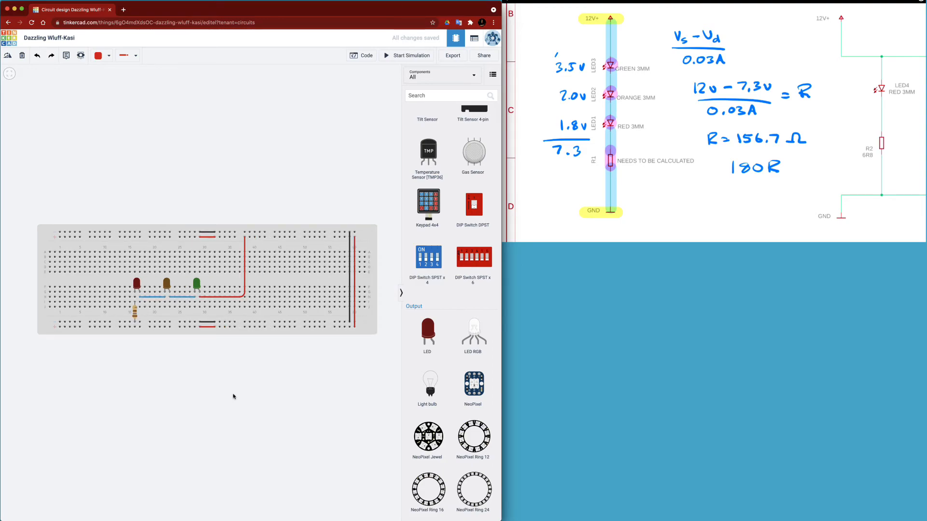
drag(238, 396, 257, 392)
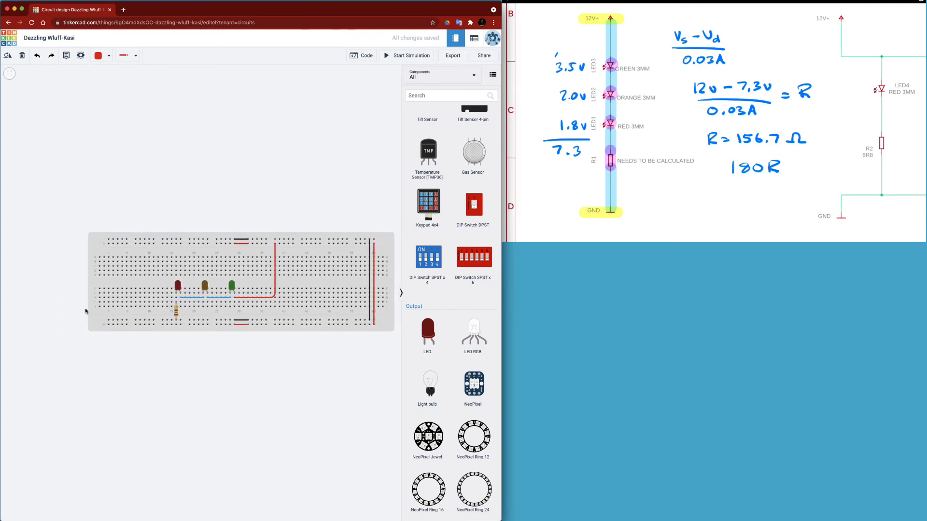
scroll(433, 392, down, 5)
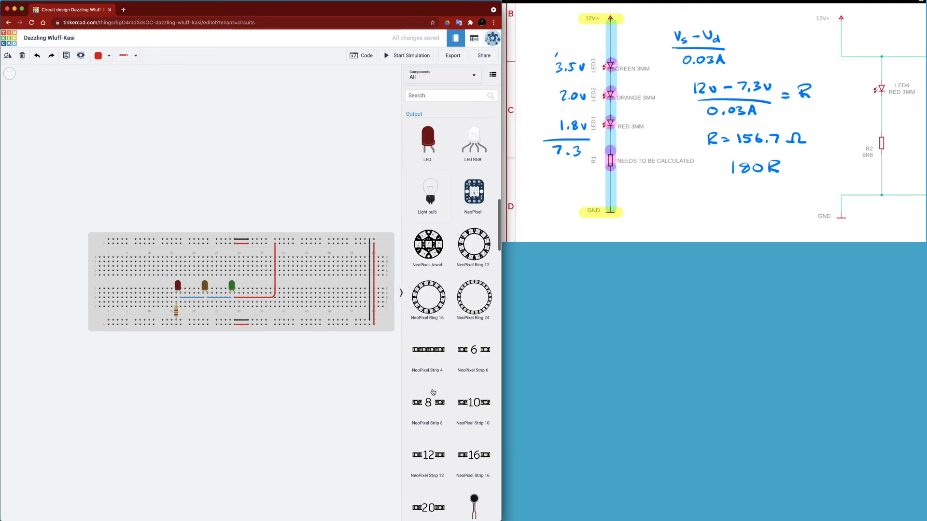
scroll(433, 392, down, 15)
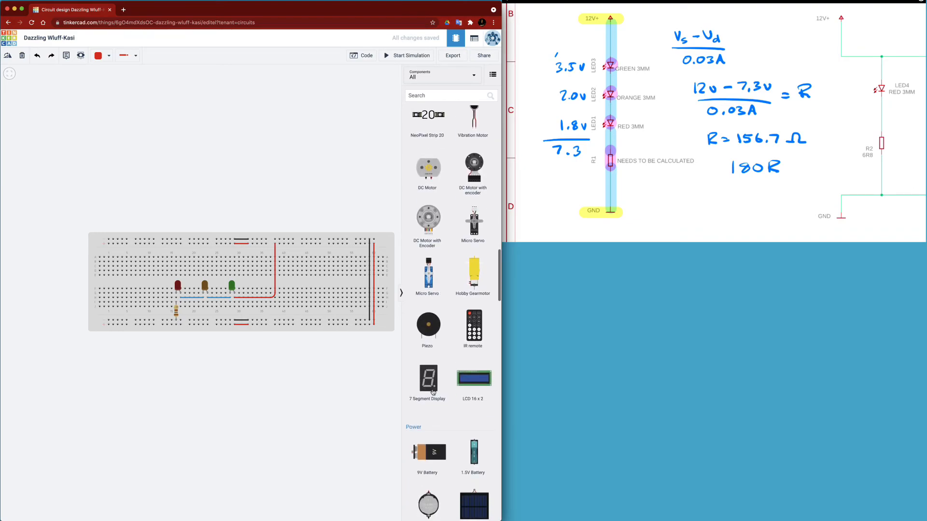
scroll(433, 387, down, 1)
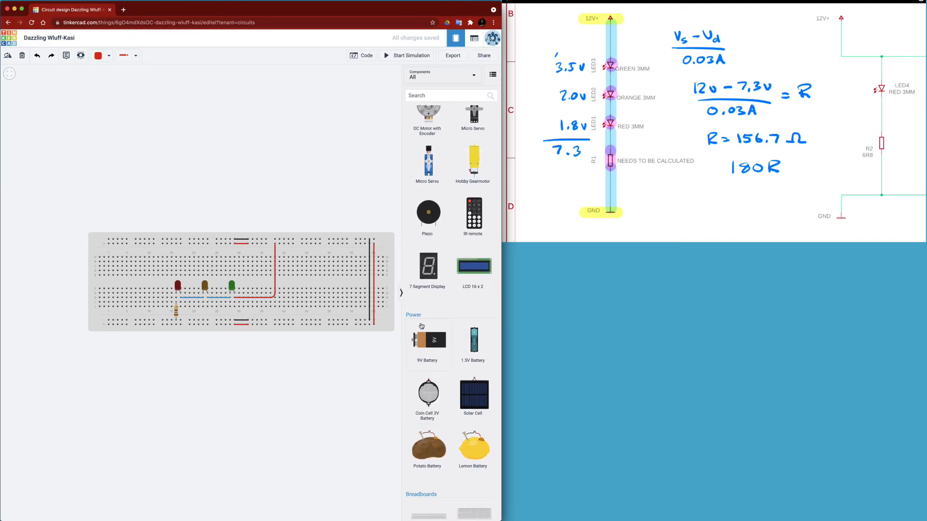
drag(432, 341, 95, 169)
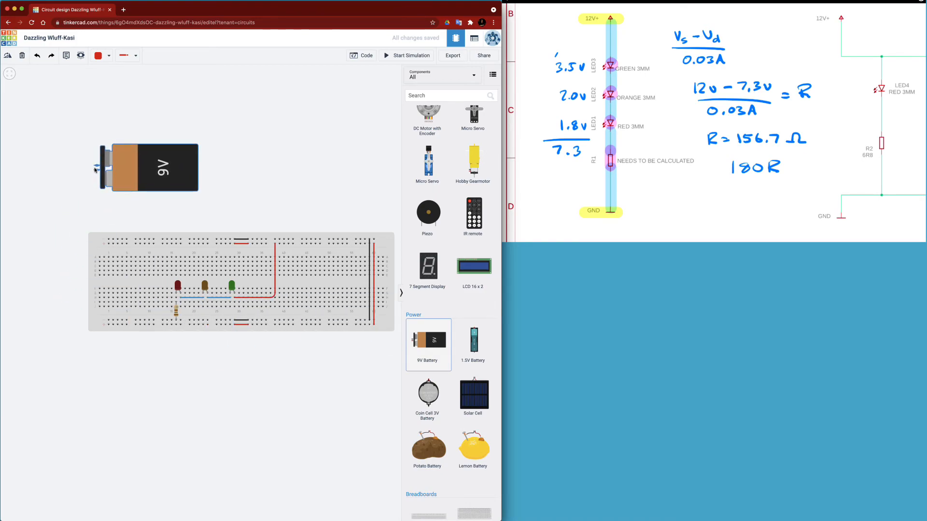
key(r)
key(r)
key(r)
key(r)
key(r)
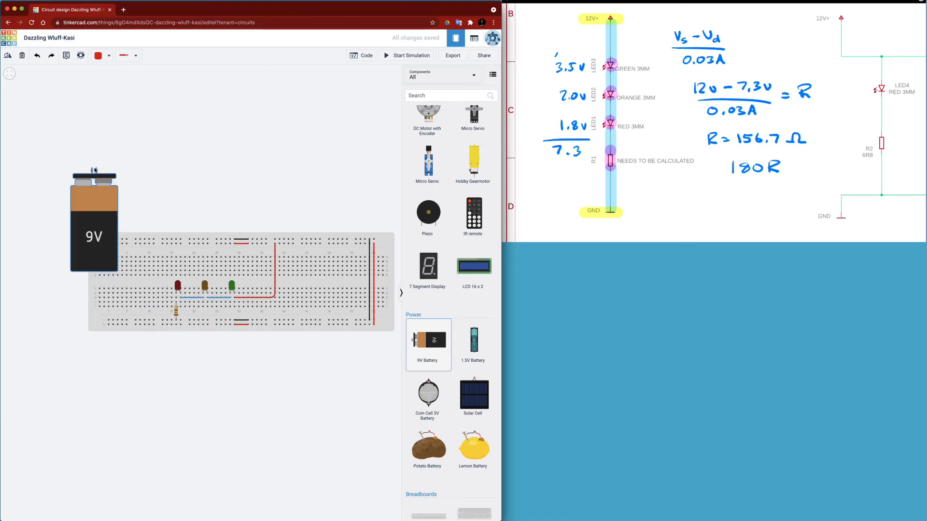
drag(95, 170, 89, 357)
Move the breadboard down so it sits level with the battery, just to the right of its terminals.
scroll(64, 281, down, 2)
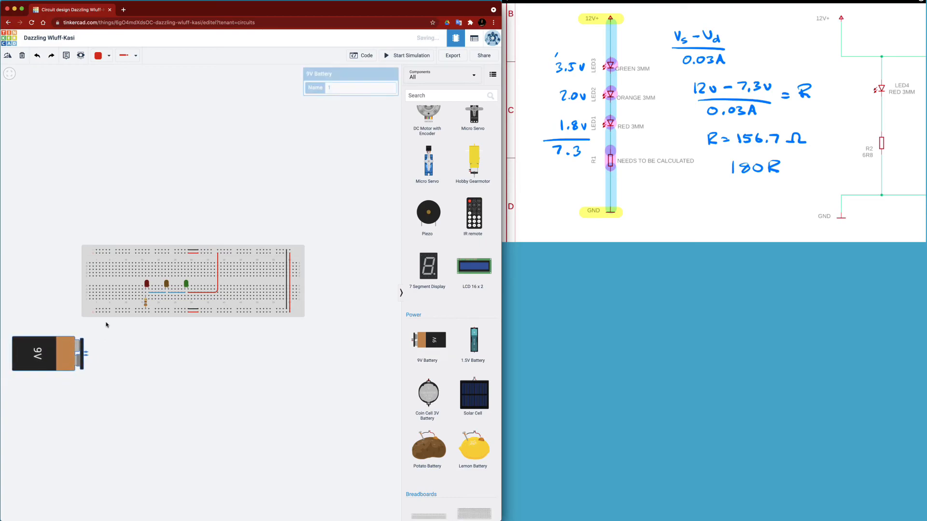
click(99, 293)
drag(98, 293, 126, 358)
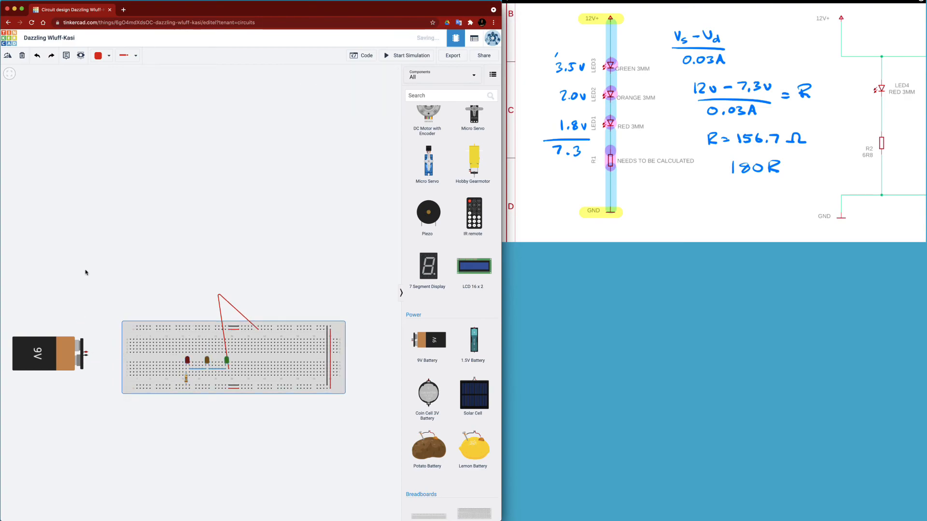
Wire the battery's positive terminal to the start of the upper positive rail, bending the wire at two right-angle corners.
click(87, 353)
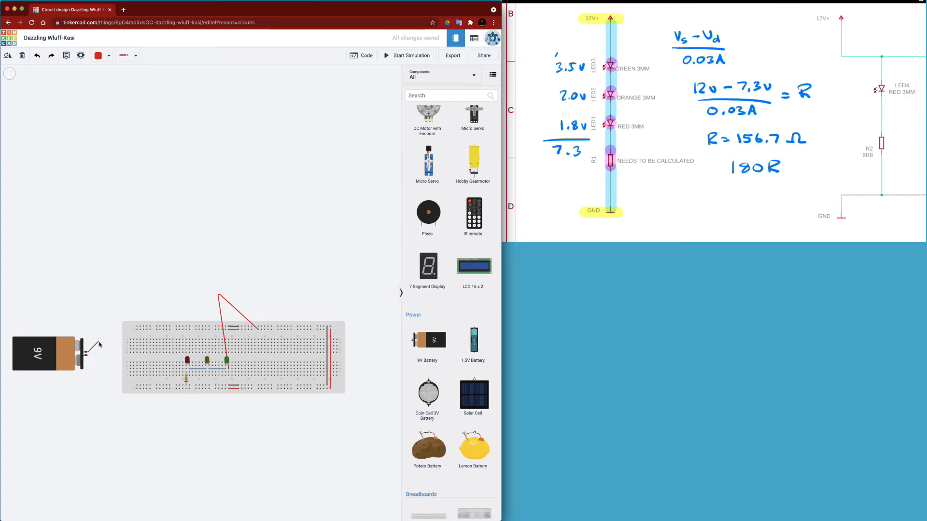
click(100, 353)
click(101, 330)
click(137, 330)
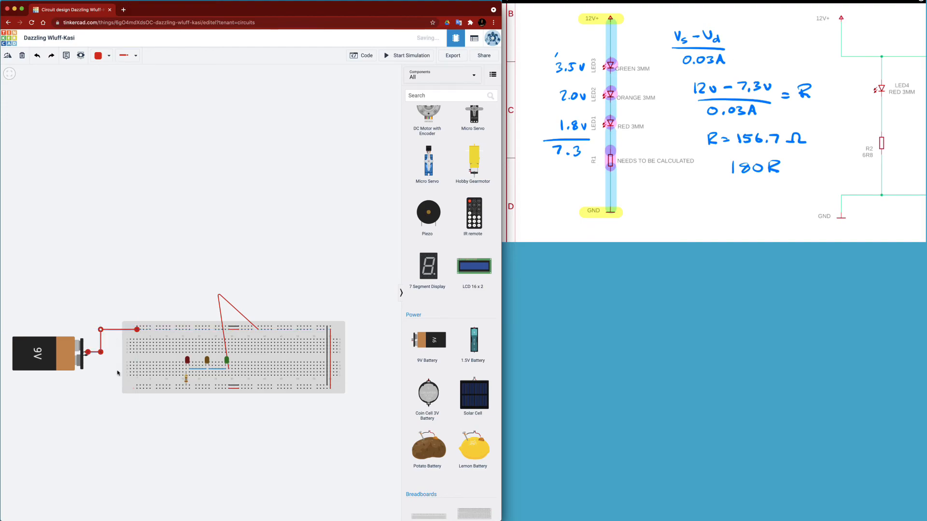
Run a black wire with right-angle corners from the battery's negative terminal to the start of the lower negative rail.
click(102, 55)
click(114, 76)
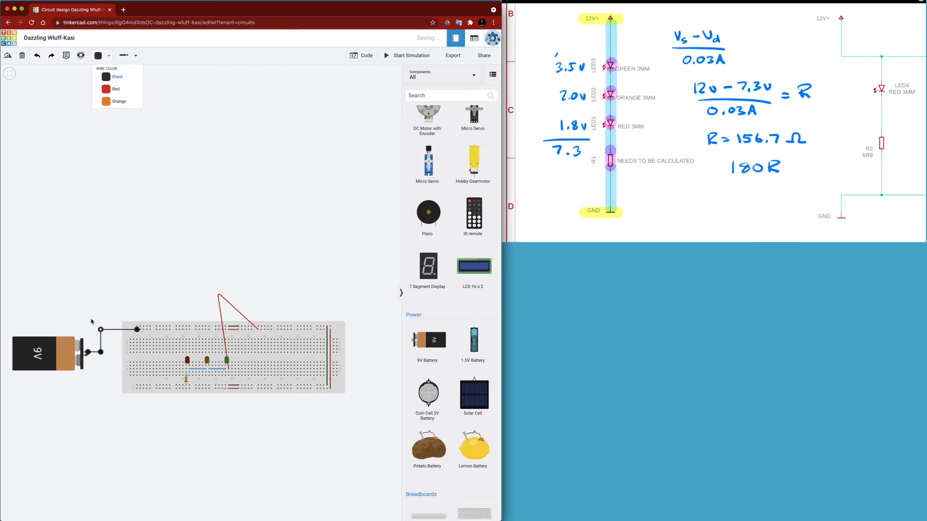
click(89, 358)
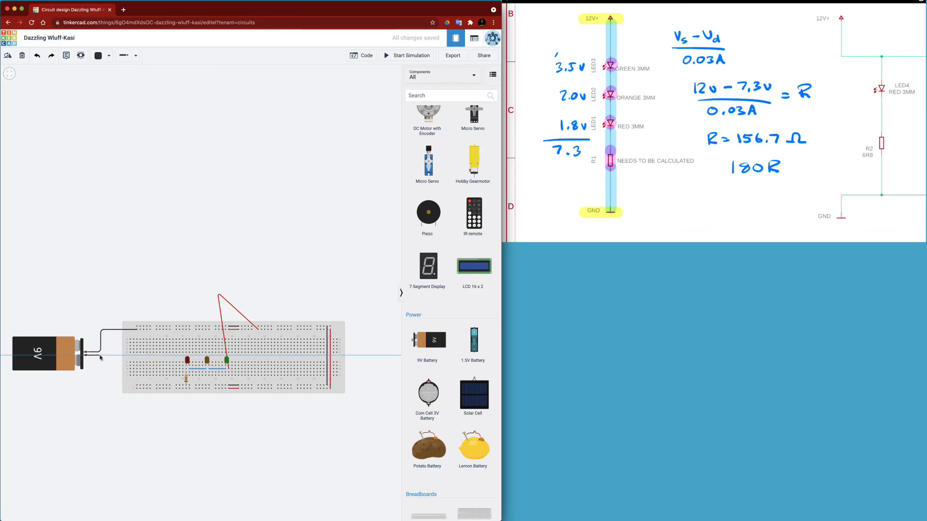
click(102, 389)
click(137, 385)
drag(102, 391, 103, 385)
Set the battery's positive wire to red, and straighten the green LED's supply wire back into a right-angle corner.
click(105, 330)
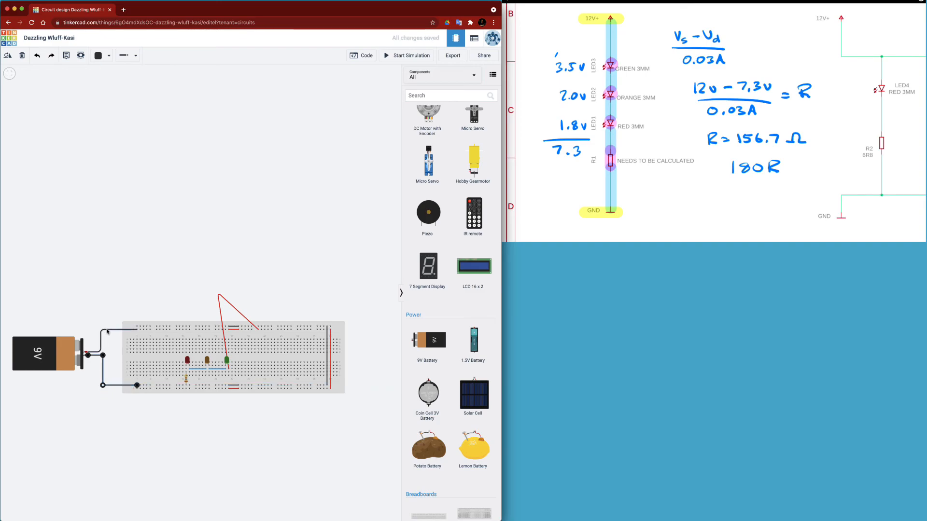
click(101, 55)
click(114, 91)
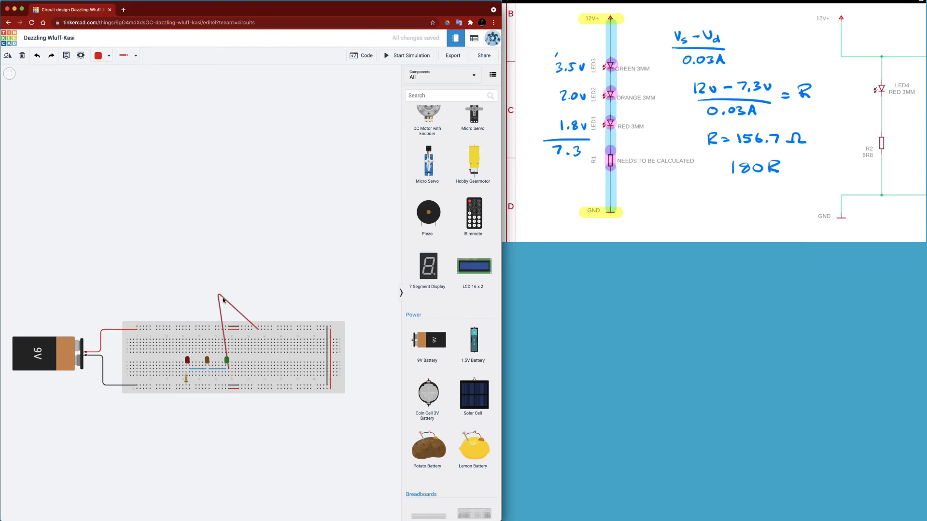
drag(219, 295, 258, 369)
click(255, 434)
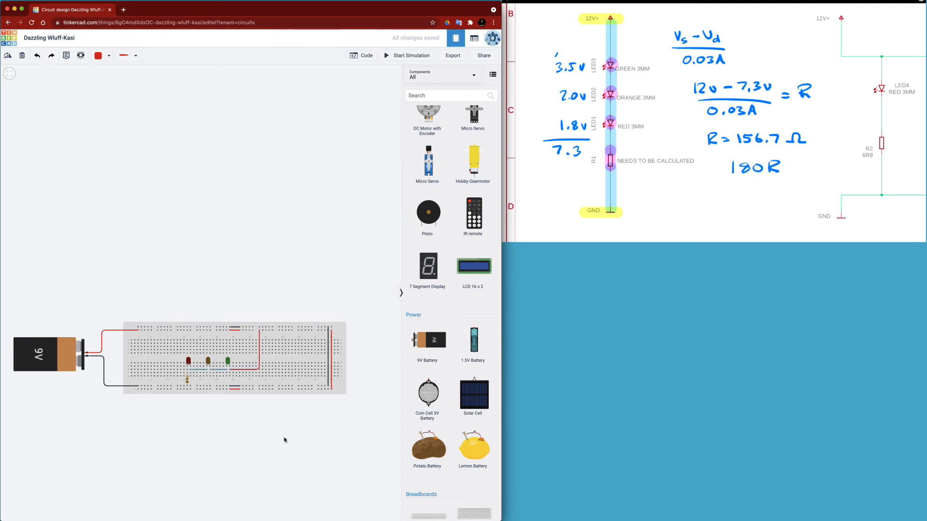
Start the simulation of the three-LED circuit.
scroll(284, 440, up, 2)
drag(284, 440, 269, 416)
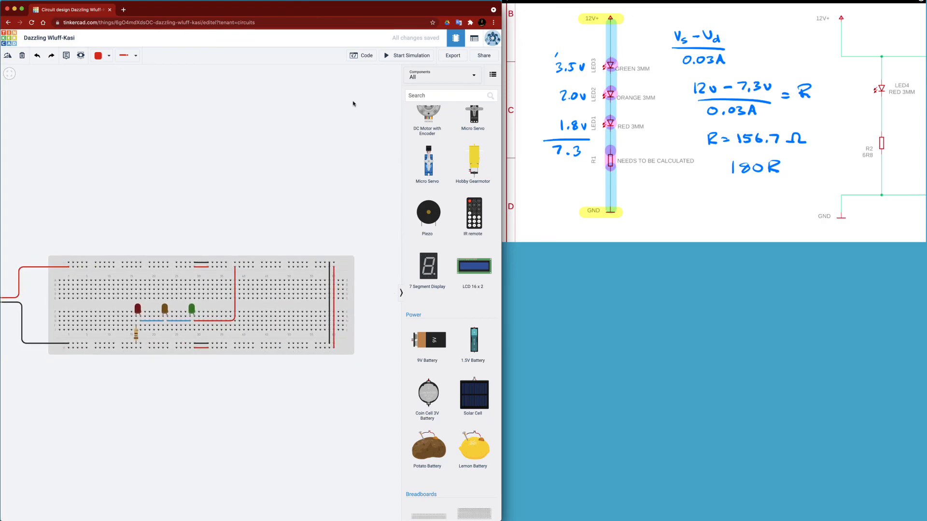
click(394, 56)
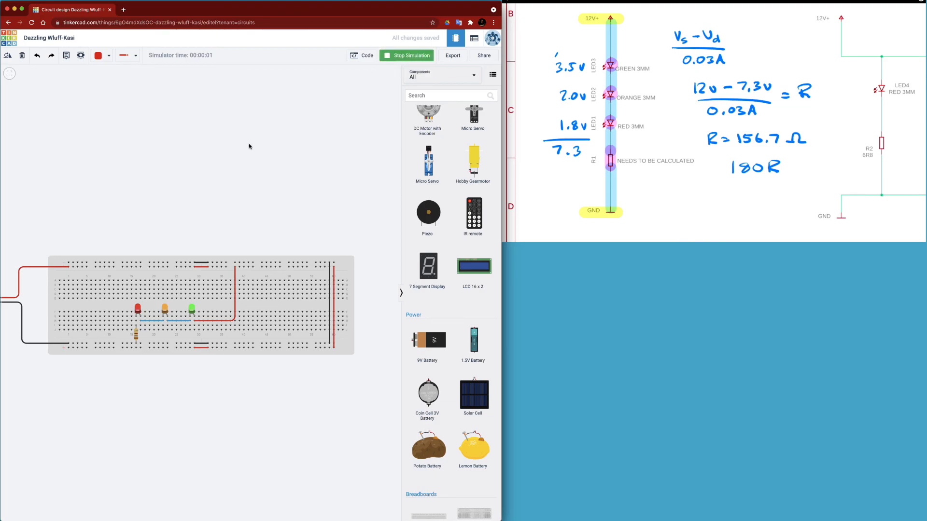